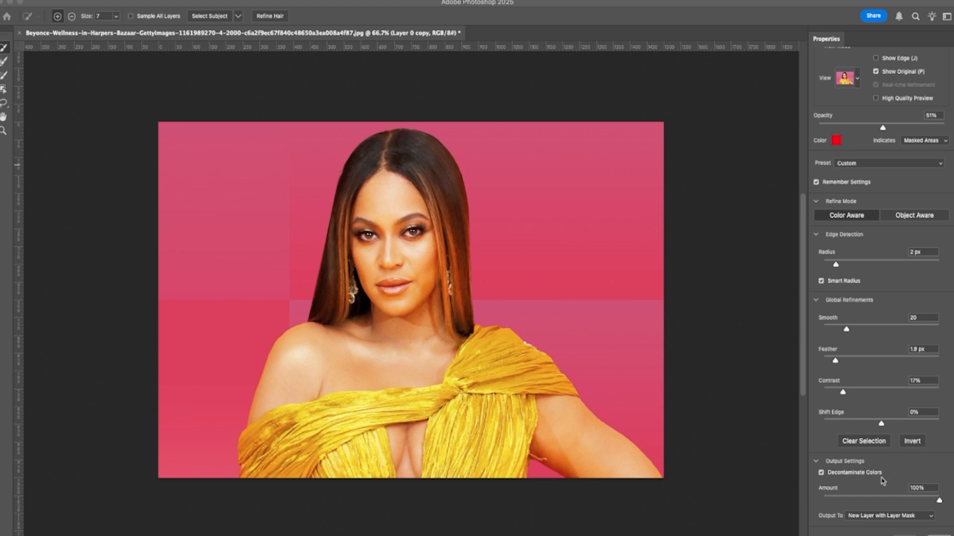
# Output the refined selection with Decontaminate Colors to a new layer with layer mask, and delete the hidden Layer 0 copy.
pyautogui.click(820, 472)
pyautogui.click(821, 473)
pyautogui.press('Return')
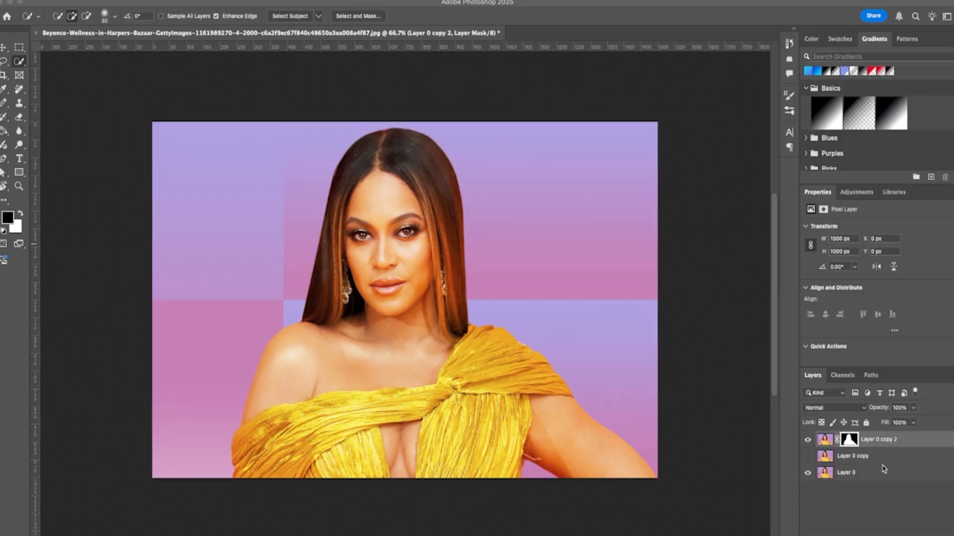
pyautogui.click(864, 456)
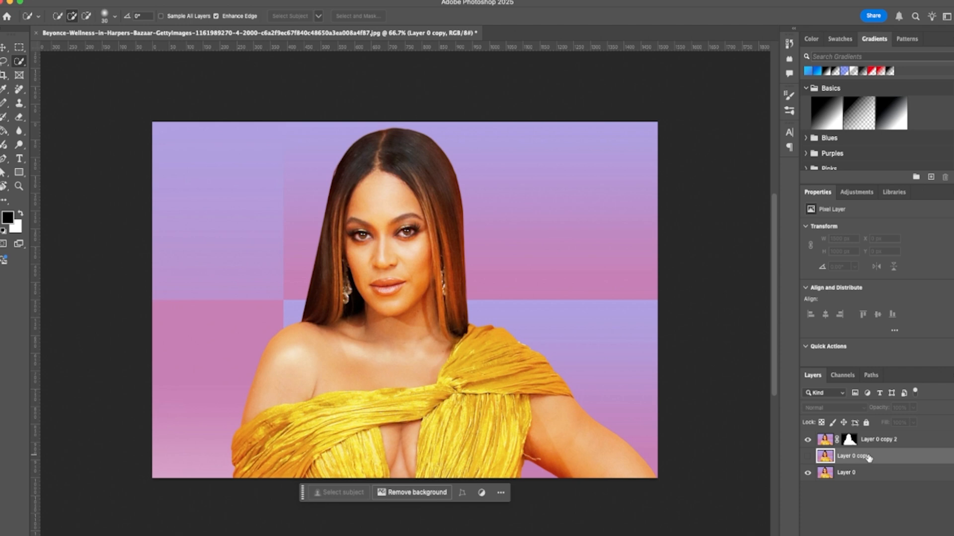
pyautogui.press('Delete')
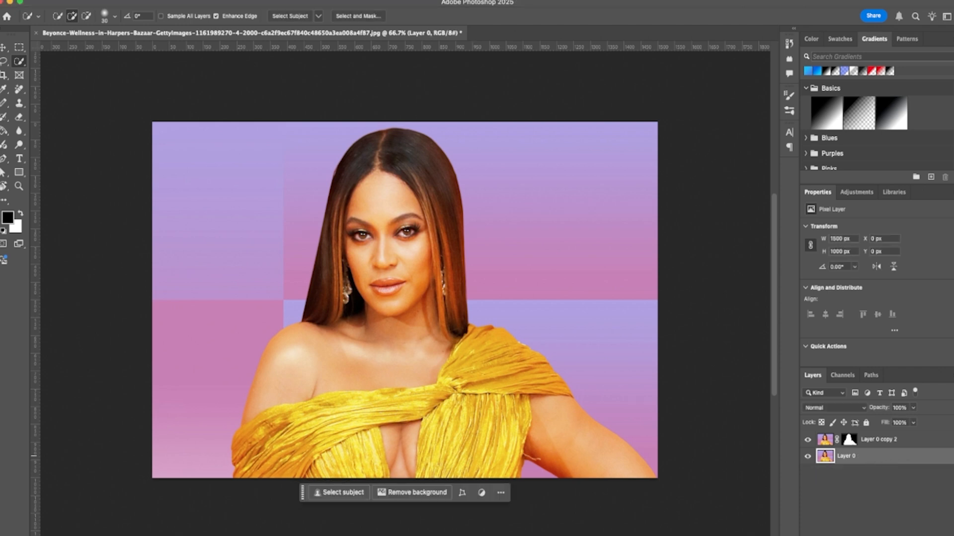
# Add a solid color fill layer directly above Layer 0 and set its color to near-white fffefe.
pyautogui.click(894, 535)
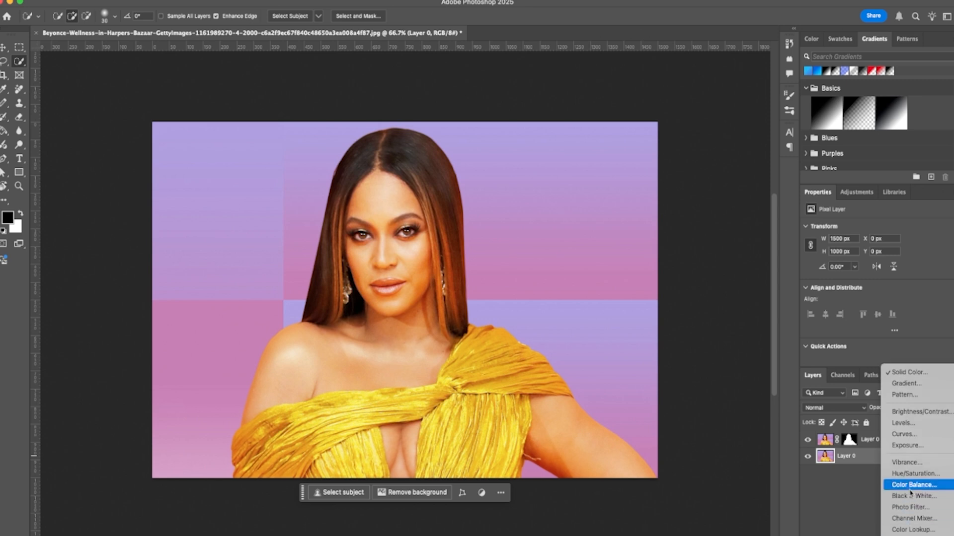
pyautogui.click(908, 372)
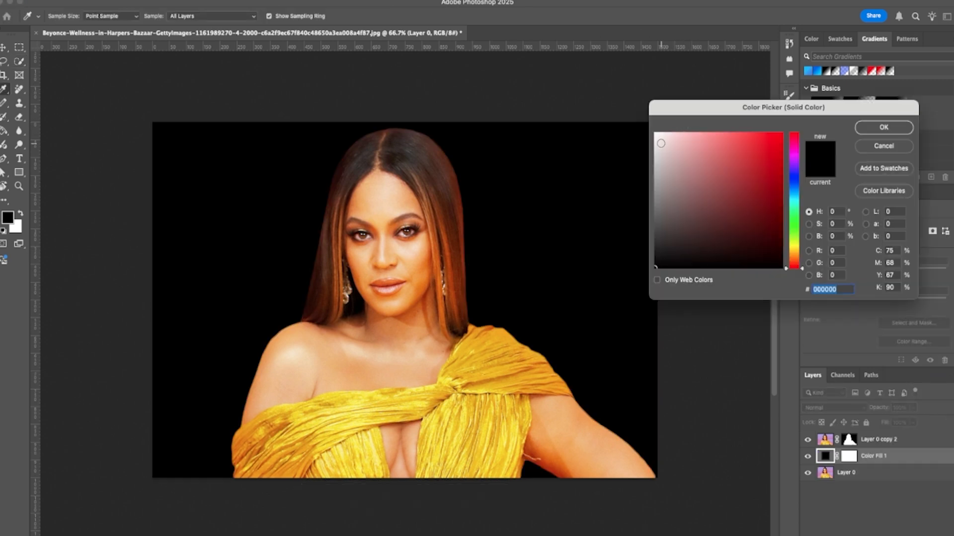
pyautogui.click(655, 134)
pyautogui.moveTo(722, 200); pyautogui.dragTo(780, 134)
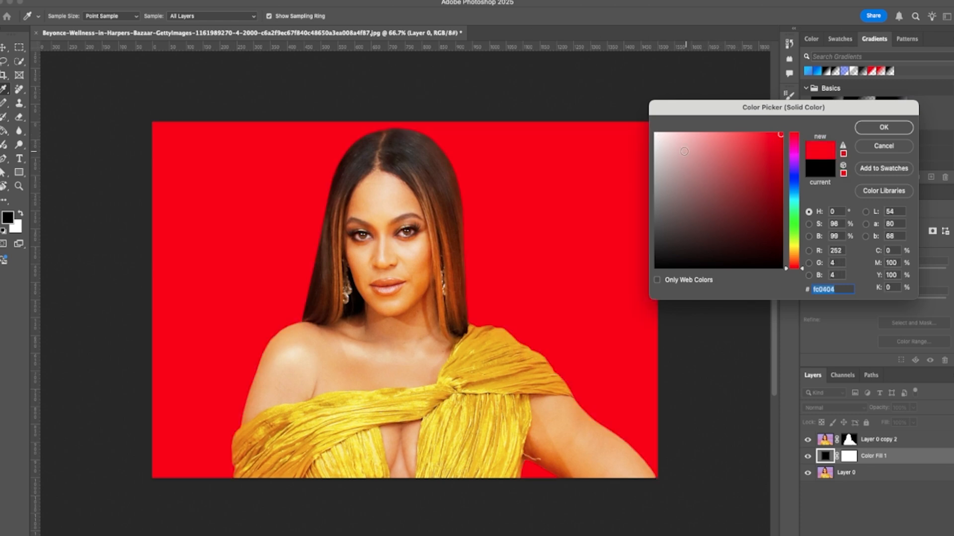
pyautogui.click(655, 133)
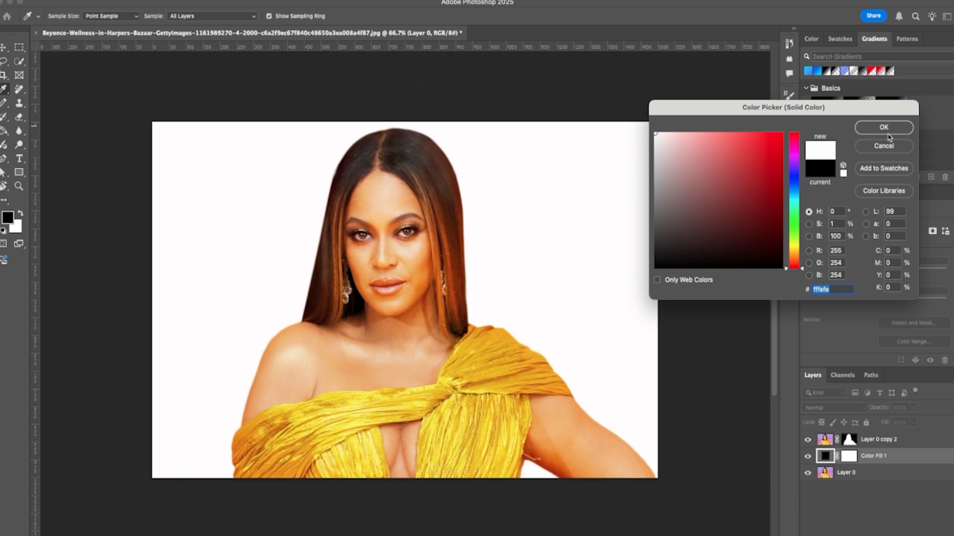
pyautogui.click(884, 128)
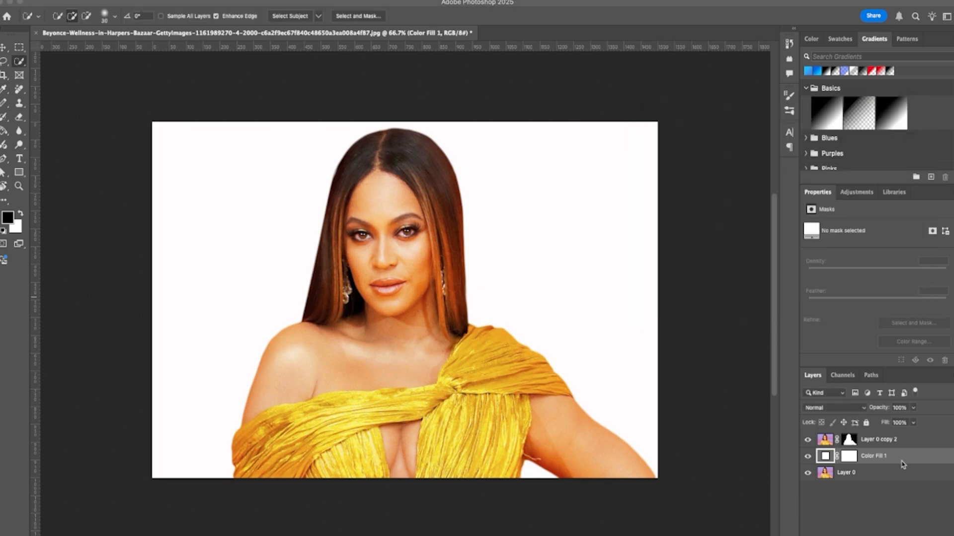
# Convert the masked cutout layer and the white fill layer together into one smart object.
pyautogui.keyDown('shift'); pyautogui.click(880, 441); pyautogui.keyUp('shift')
pyautogui.rightClick(889, 441)
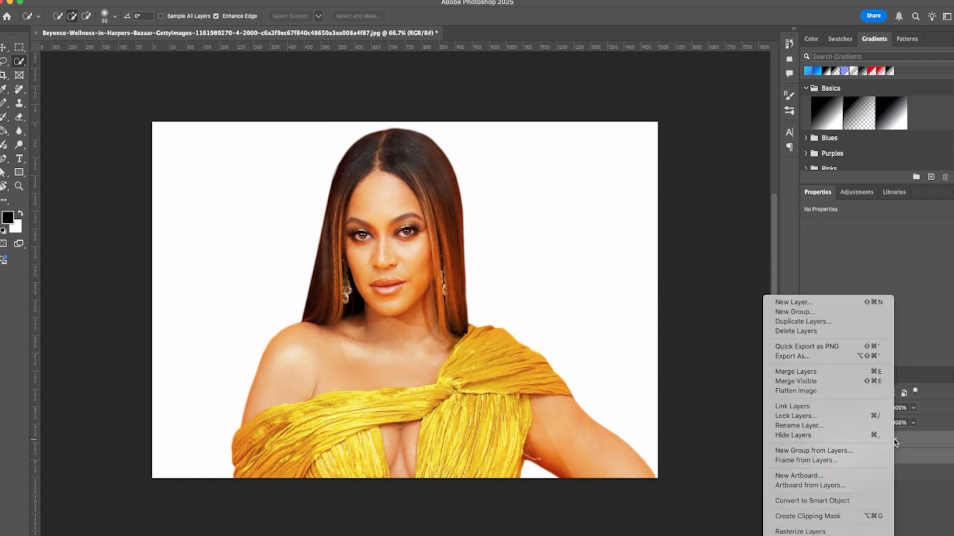
pyautogui.click(809, 502)
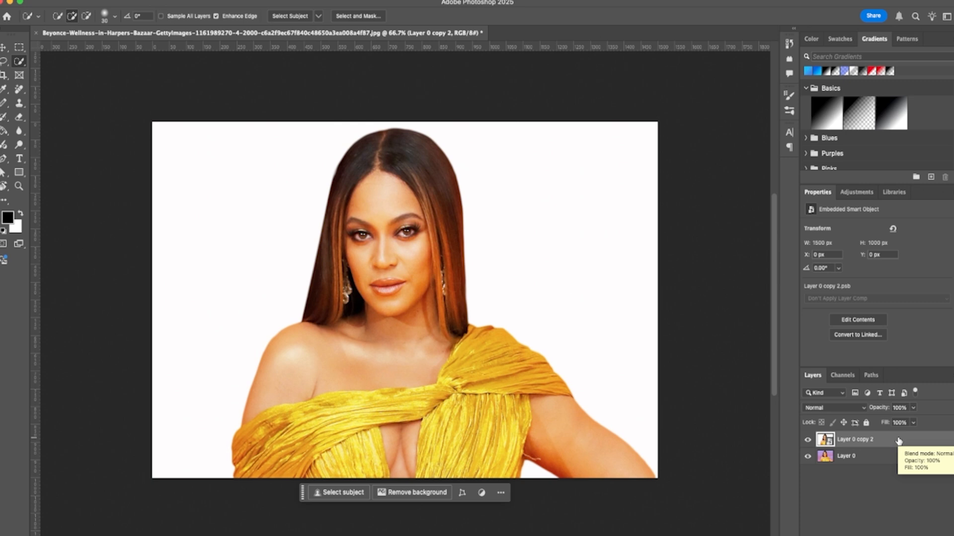
# Duplicate the smart object layer twice and hide both duplicates.
pyautogui.press('super+j')
pyautogui.press('super+j')
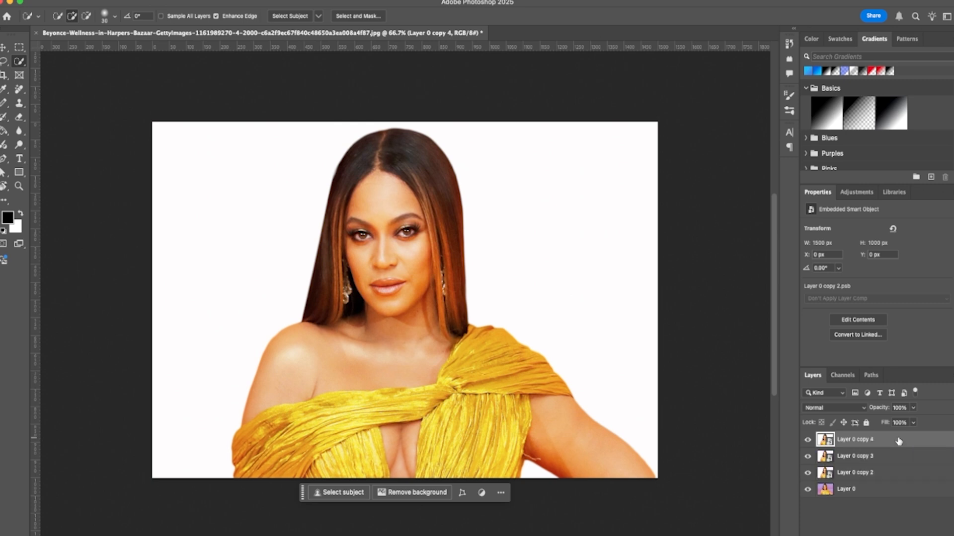
pyautogui.click(808, 440)
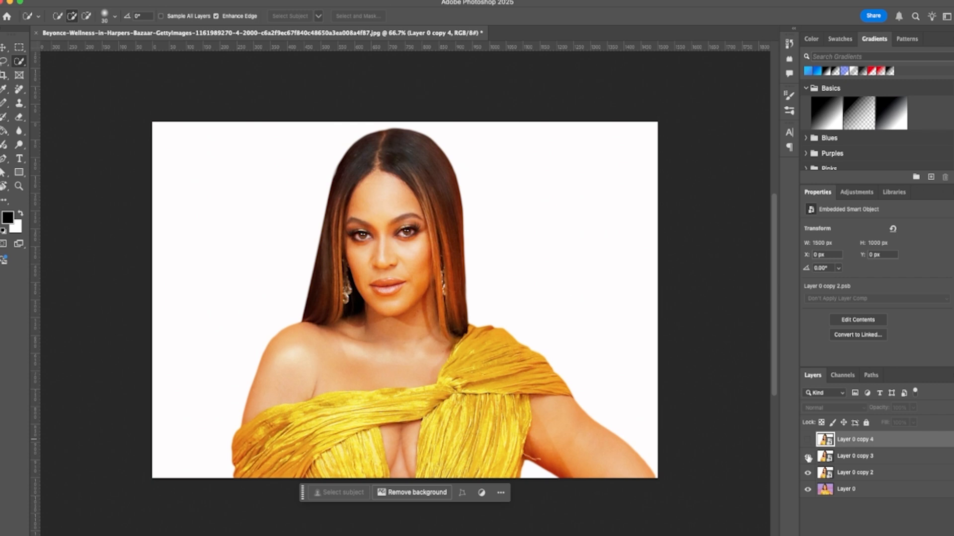
pyautogui.click(808, 457)
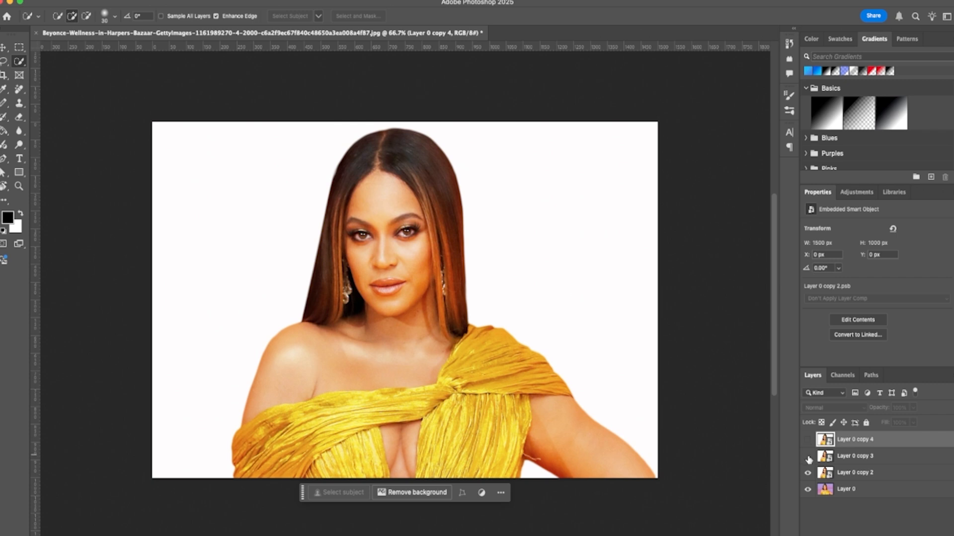
# Apply the Filter Gallery's Poster Edges to Layer 0 copy 2 with edge thickness 0, edge intensity 0 and posterization 2.
pyautogui.click(879, 474)
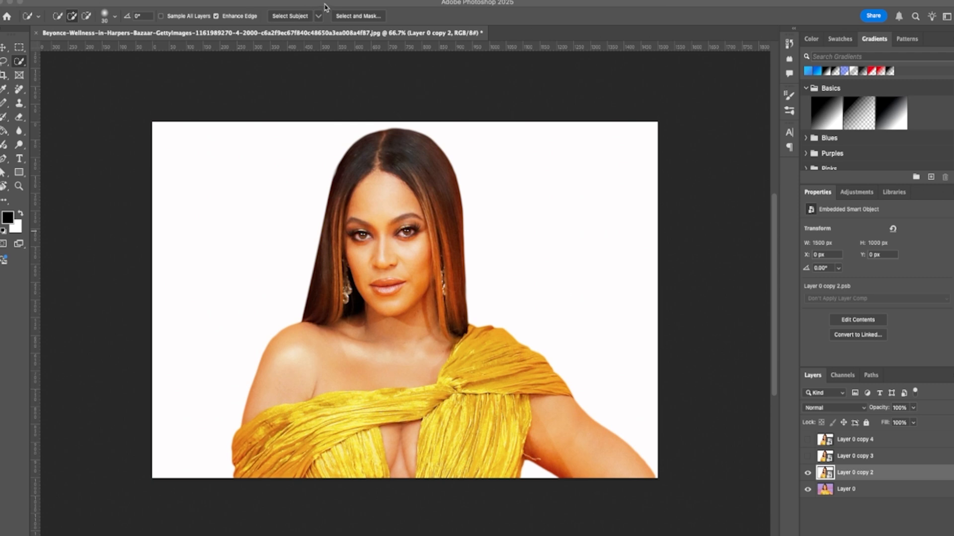
pyautogui.click(304, 3)
pyautogui.click(243, 0)
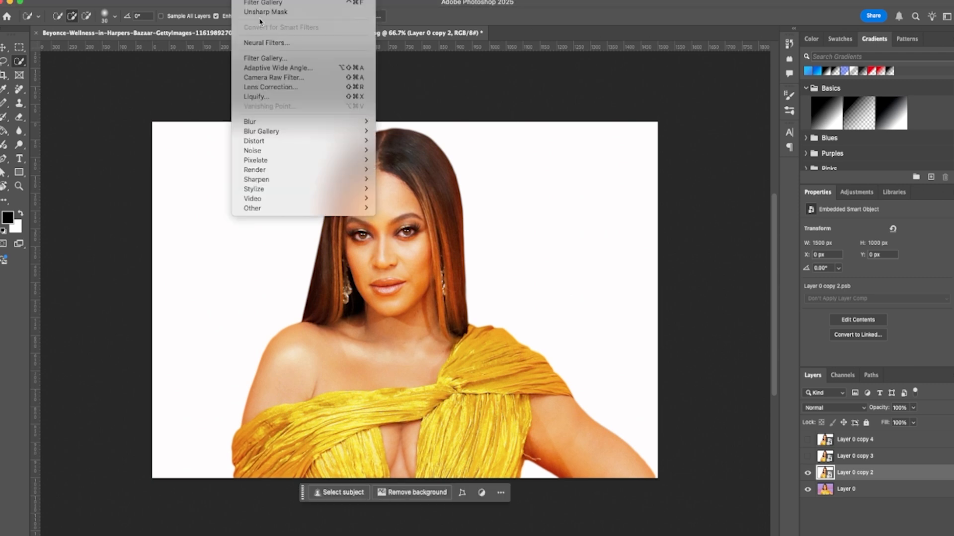
pyautogui.click(263, 59)
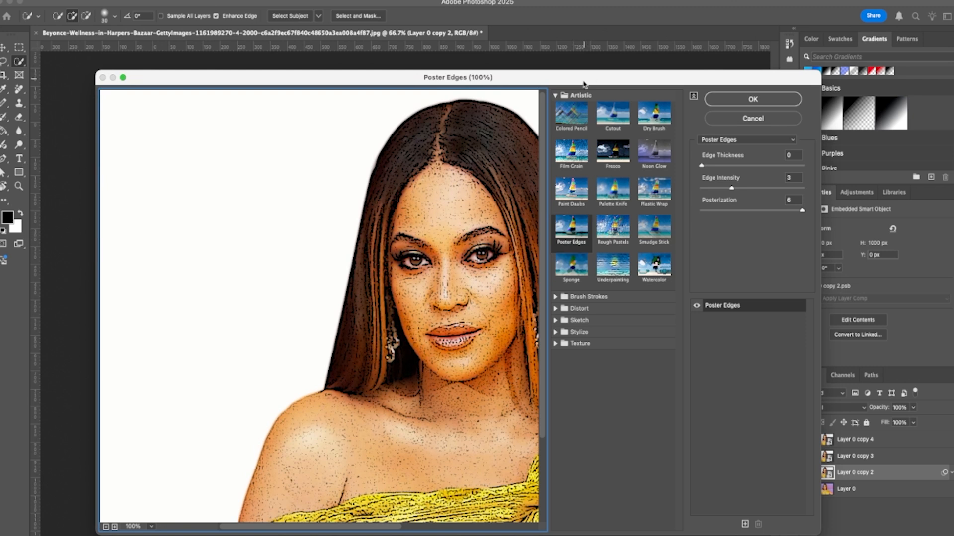
pyautogui.click(579, 235)
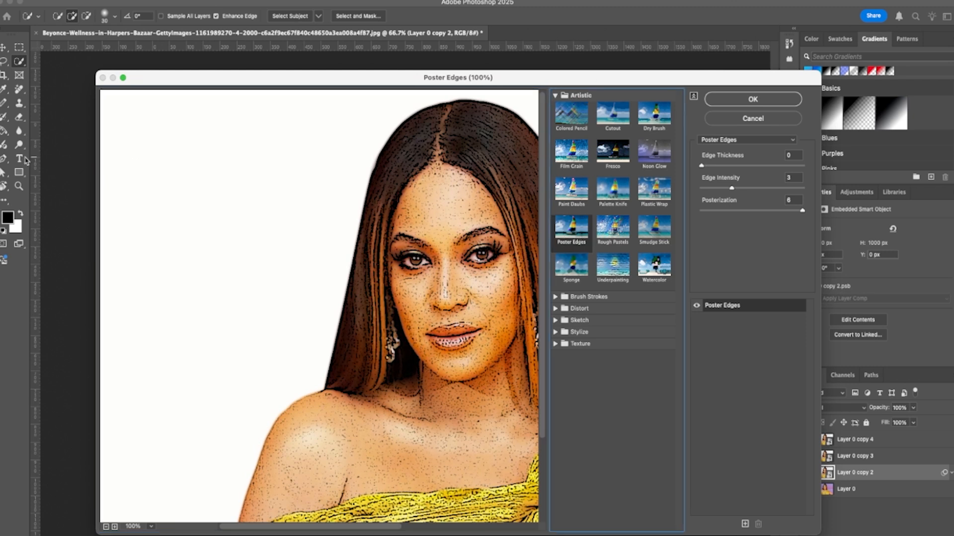
pyautogui.click(773, 165)
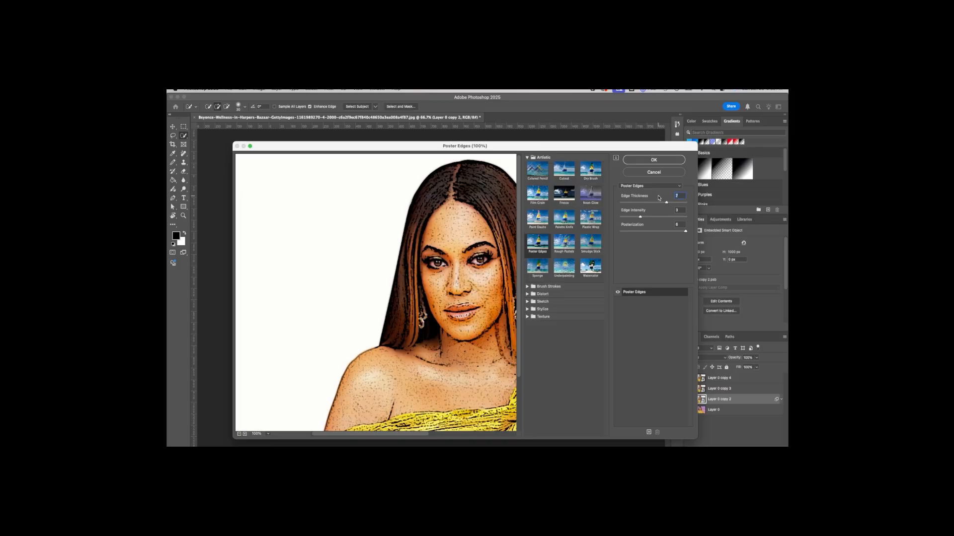
pyautogui.write('0')
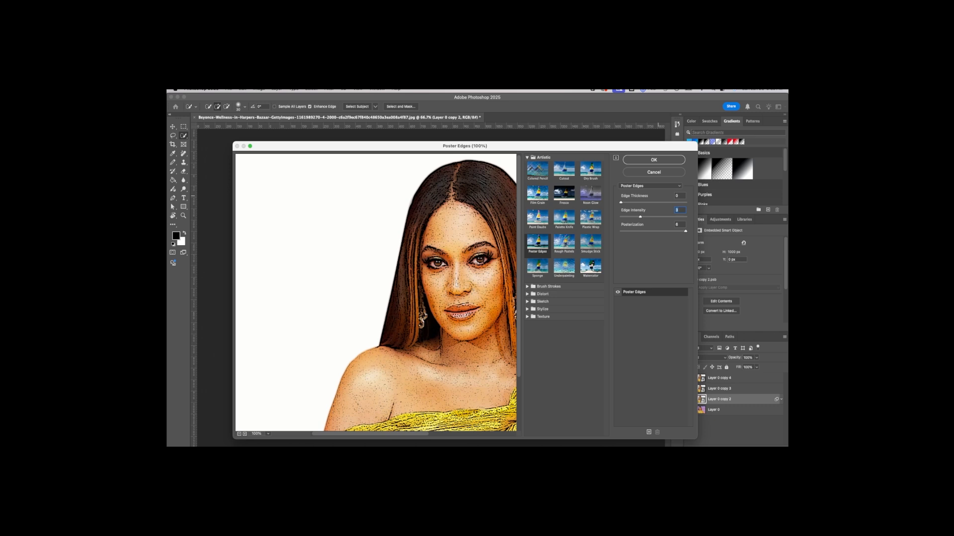
pyautogui.write('0')
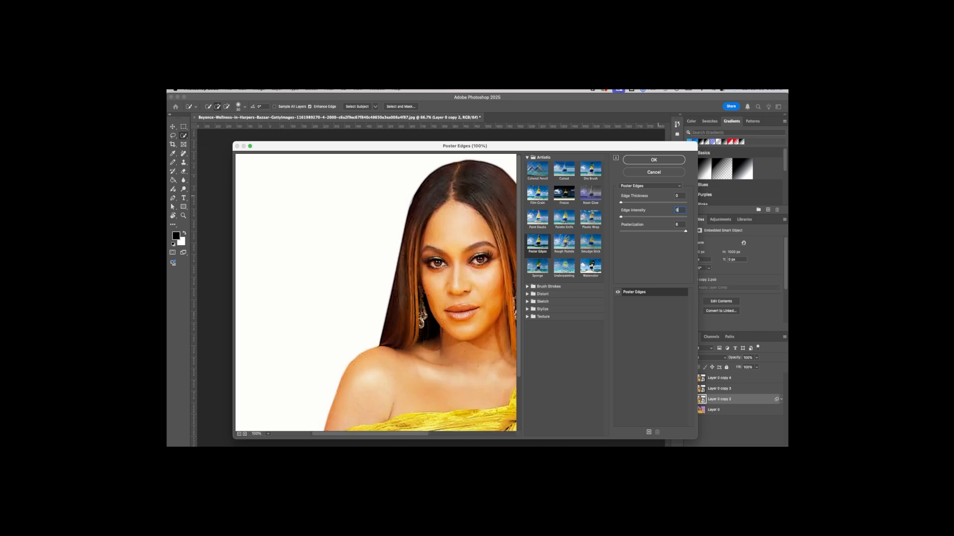
pyautogui.write('2')
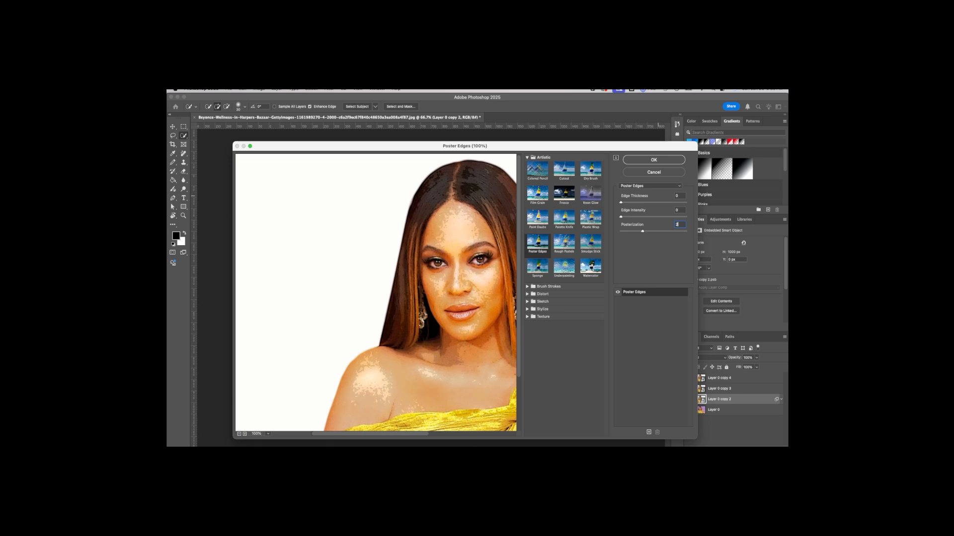
pyautogui.click(651, 161)
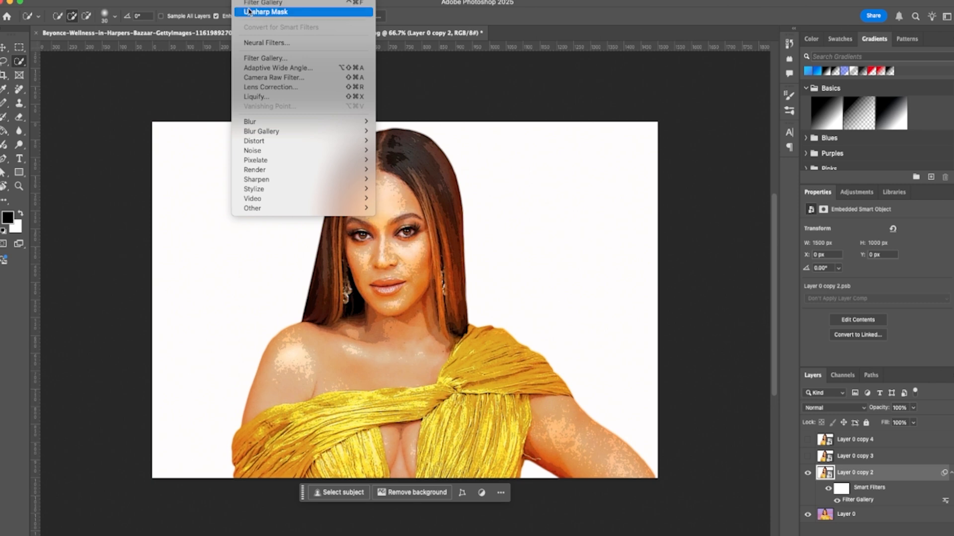
# Apply an Unsharp Mask to Layer 0 copy 2 with an amount of 90% and a threshold of 10 levels.
pyautogui.moveTo(299, 181)
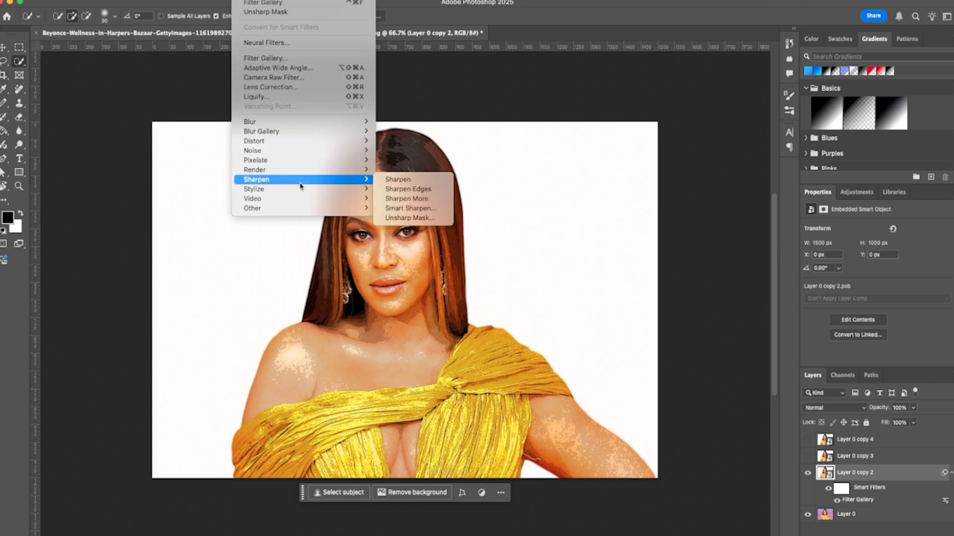
pyautogui.click(408, 219)
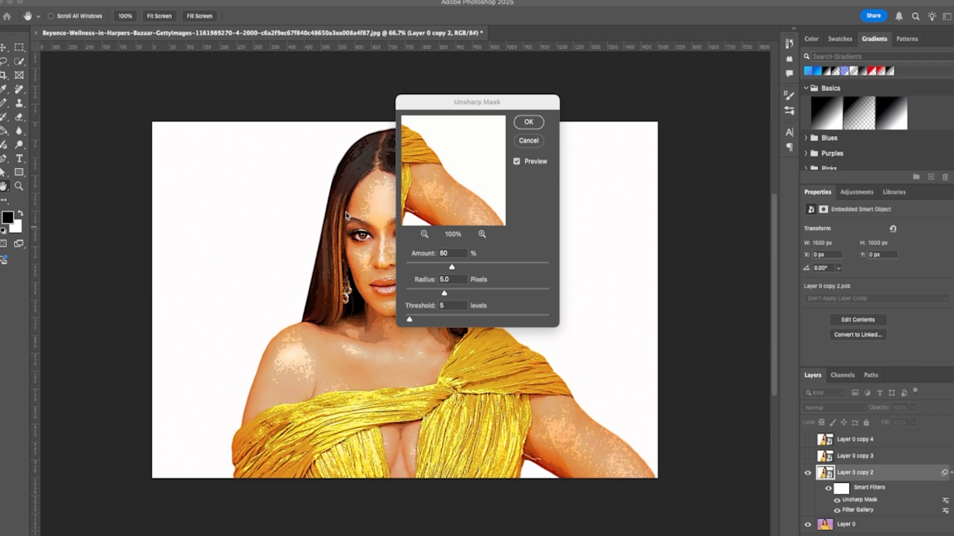
pyautogui.click(454, 253)
pyautogui.click(420, 254)
pyautogui.write('90')
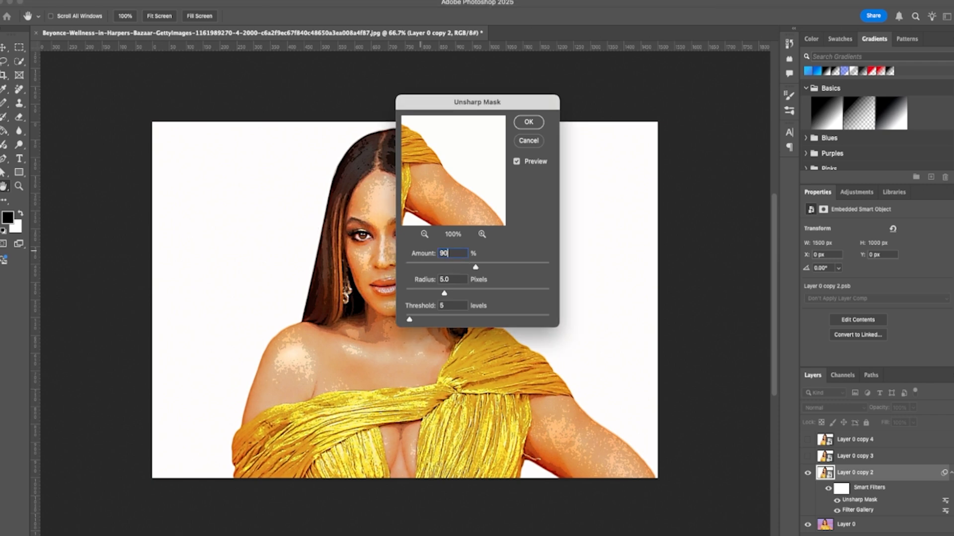
pyautogui.press('Tab')
pyautogui.press('Tab')
pyautogui.write('10')
pyautogui.click(528, 121)
pyautogui.press('w')
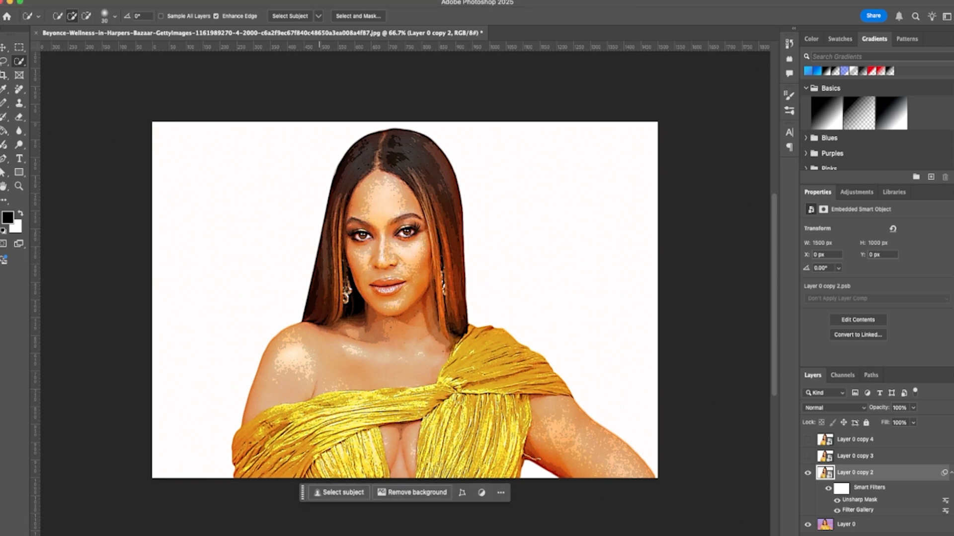
# Apply the Oil Paint filter to Layer 0 copy 2 with stylization 4.0, cleanliness 3.0, scale 0.1, bristle detail 0.0 and lighting off.
pyautogui.click(244, 0)
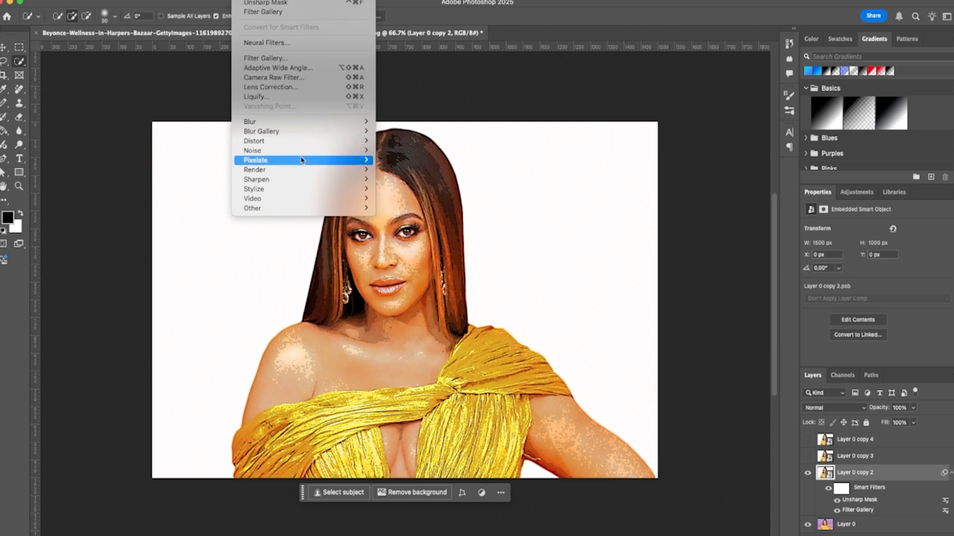
pyautogui.moveTo(309, 189)
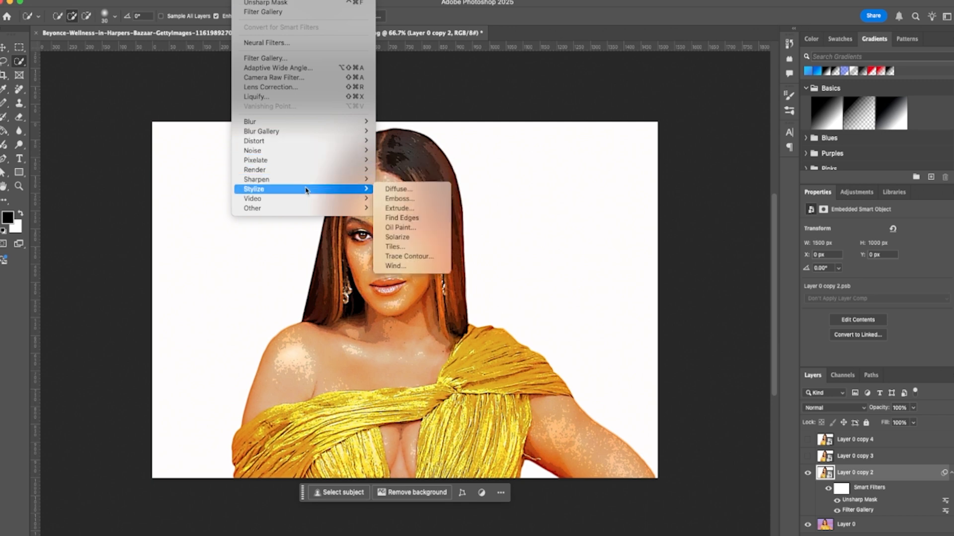
pyautogui.click(416, 228)
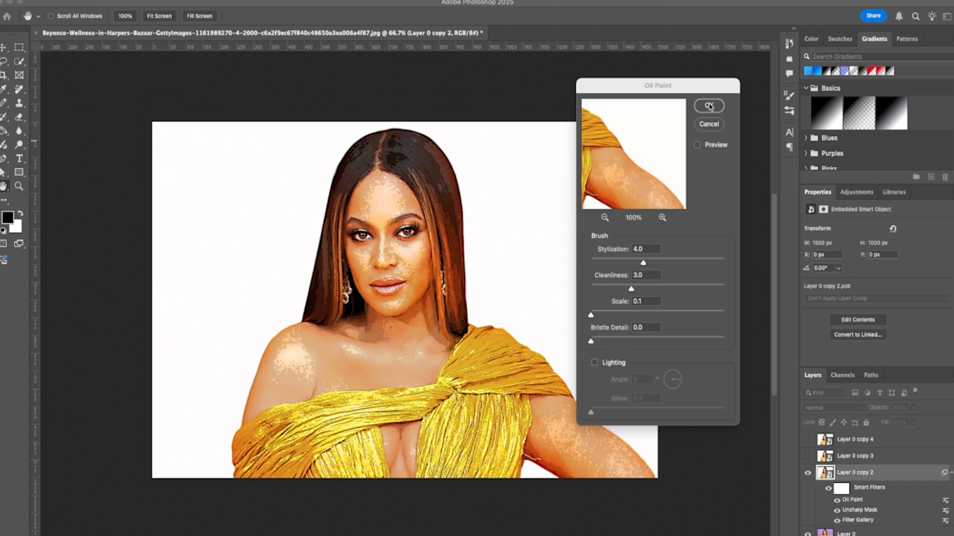
pyautogui.click(709, 105)
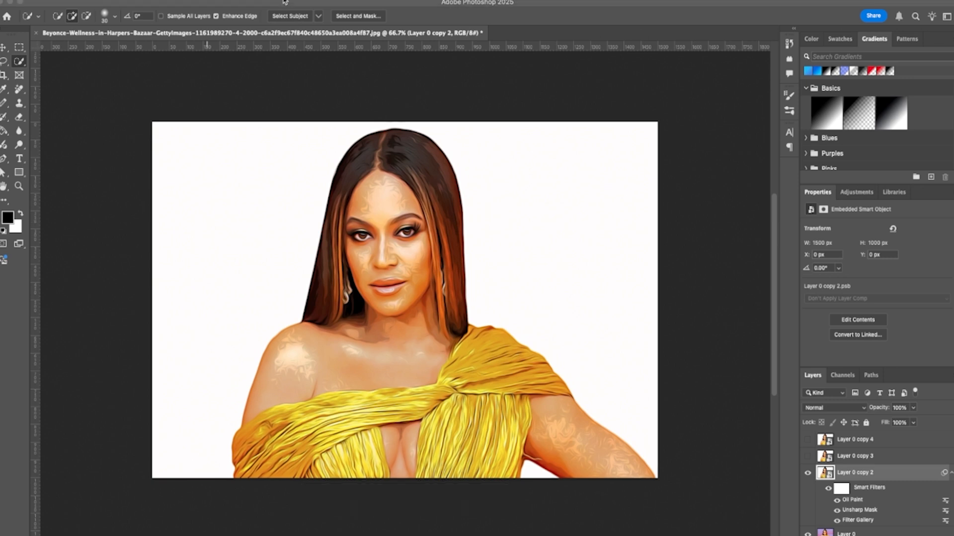
# Add a second Unsharp Mask to Layer 0 copy 2 with an amount of 60% and a threshold of 5 levels.
pyautogui.click(243, 0)
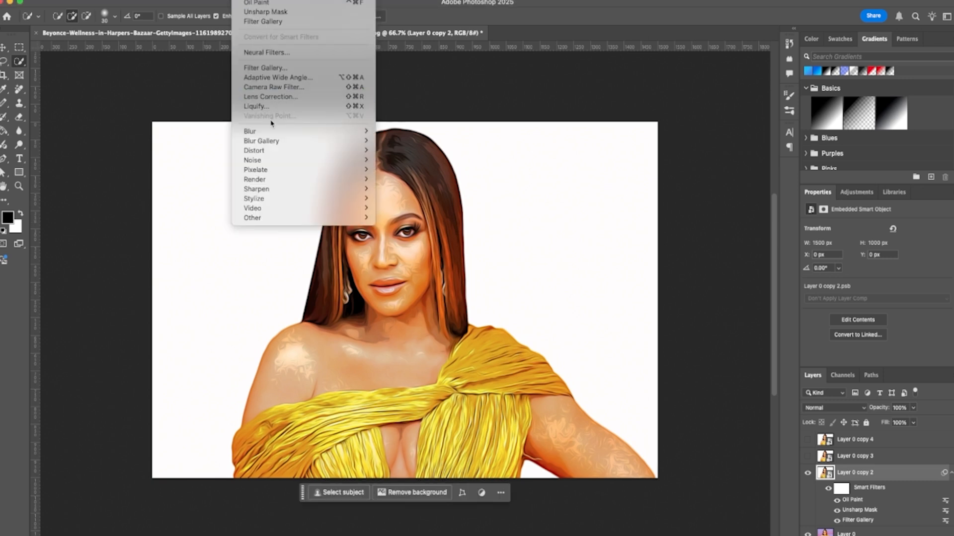
pyautogui.moveTo(303, 192)
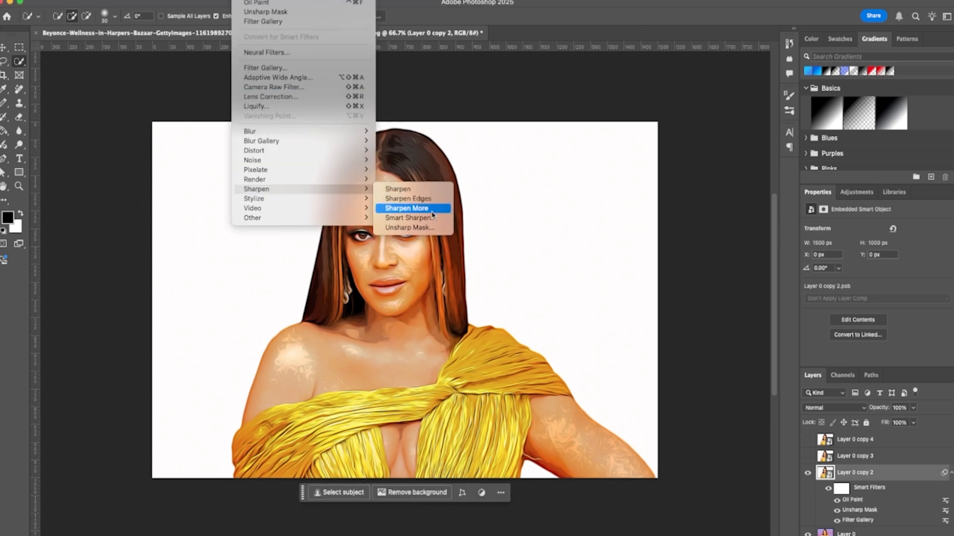
pyautogui.click(412, 228)
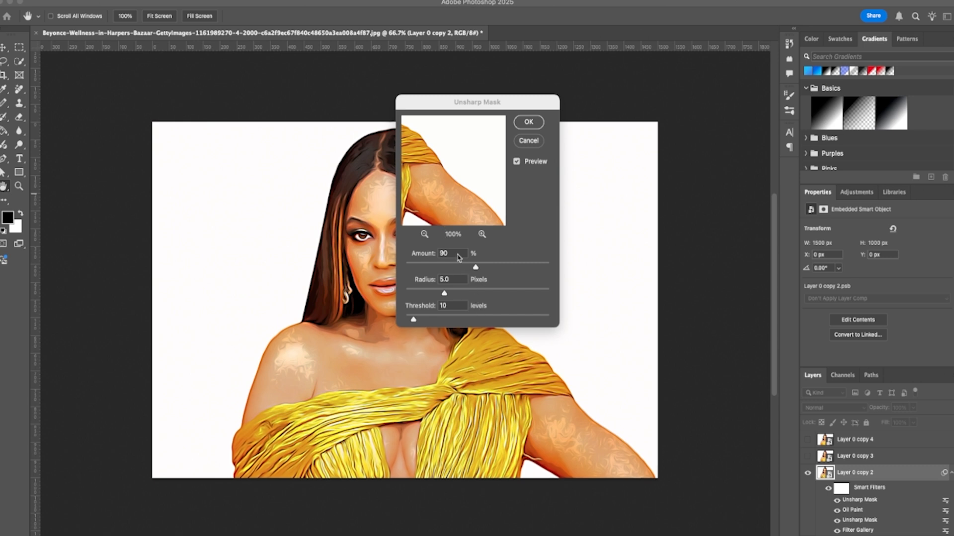
pyautogui.click(455, 254)
pyautogui.write('60')
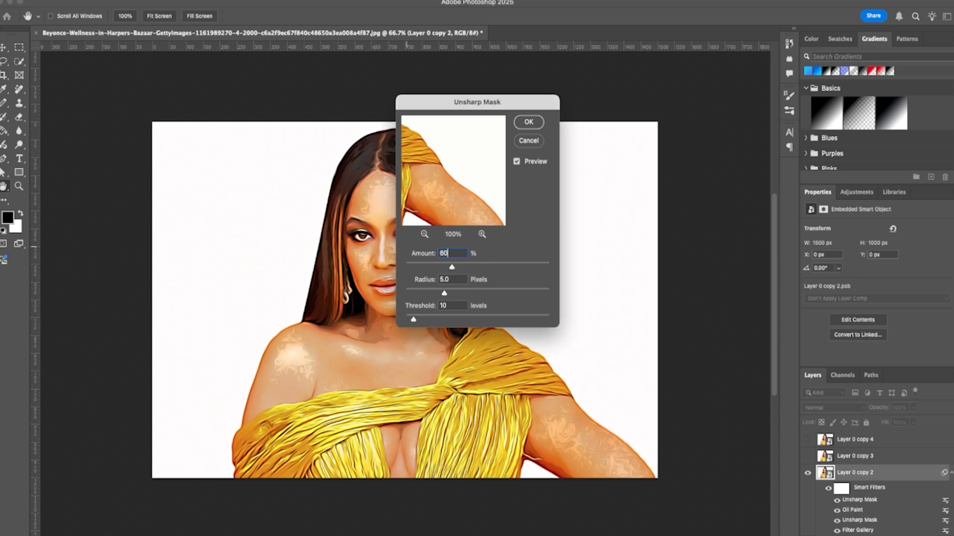
pyautogui.press('Tab')
pyautogui.press('Tab')
pyautogui.write('5')
pyautogui.click(527, 122)
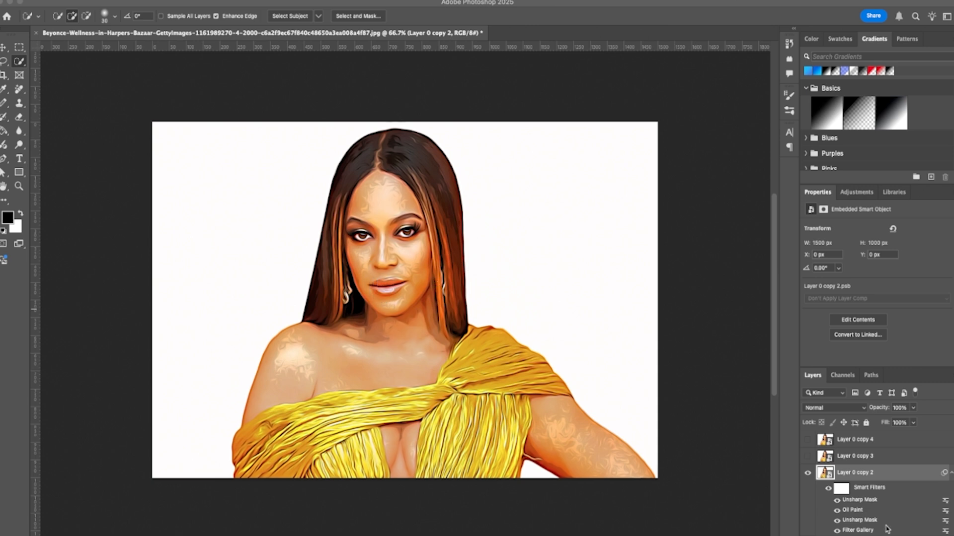
# Collapse the smart filter list of Layer 0 copy 2 and make Layer 0 copy 3 visible and active.
pyautogui.click(944, 473)
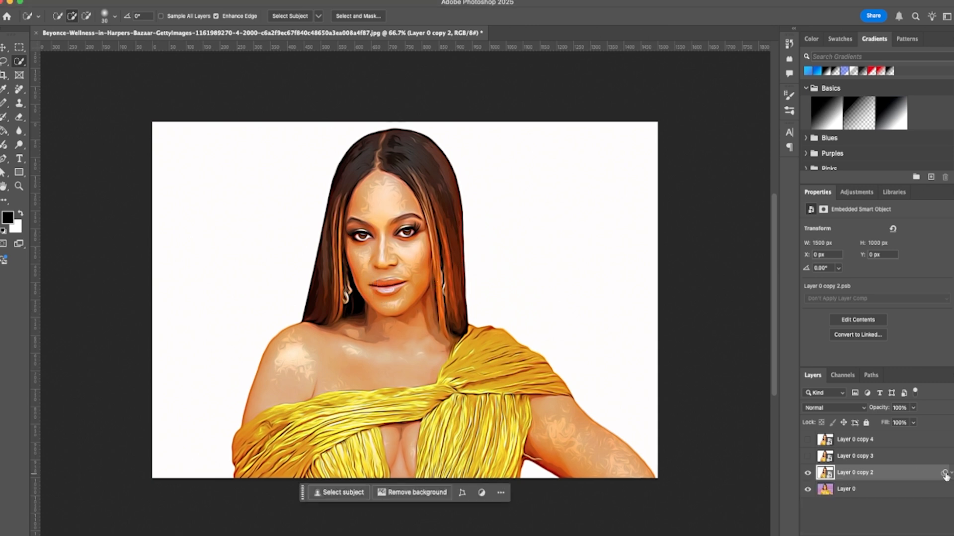
pyautogui.click(881, 458)
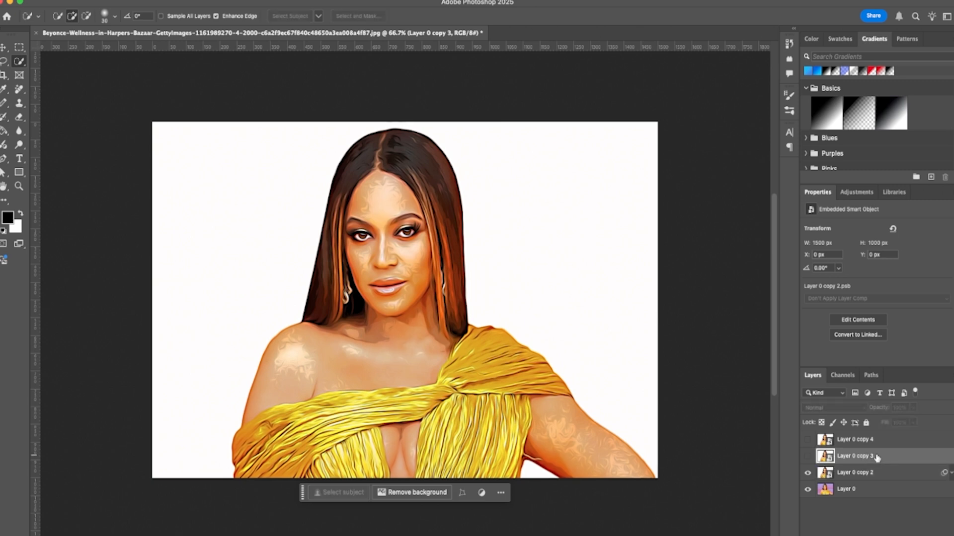
pyautogui.click(807, 456)
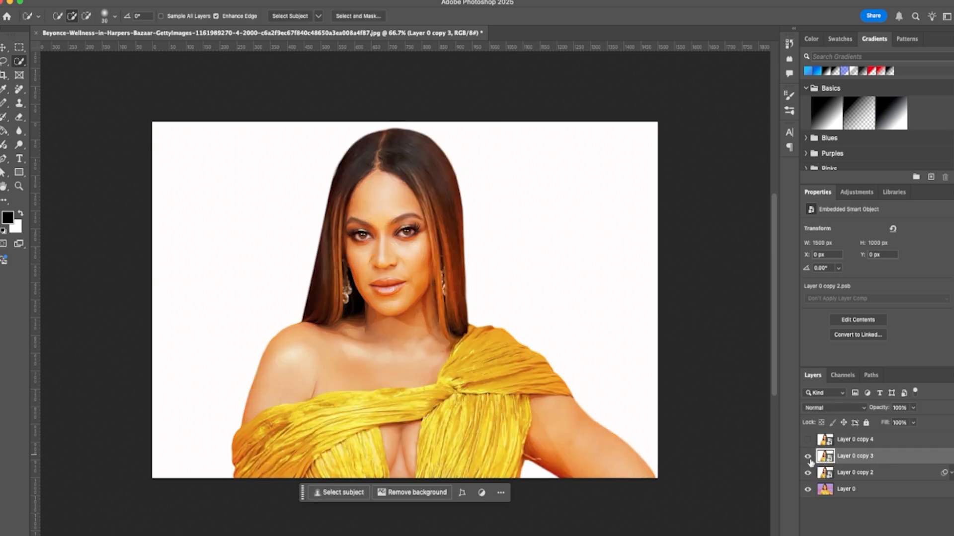
# Apply the Filter Gallery's Poster Edges to Layer 0 copy 3 with edge thickness 0, edge intensity 3 and posterization 6.
pyautogui.click(238, 1)
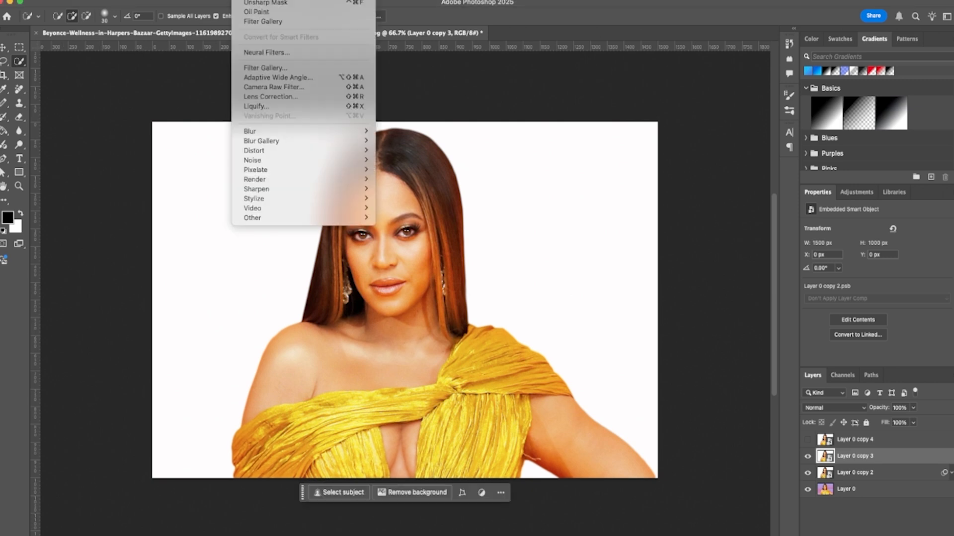
pyautogui.click(255, 72)
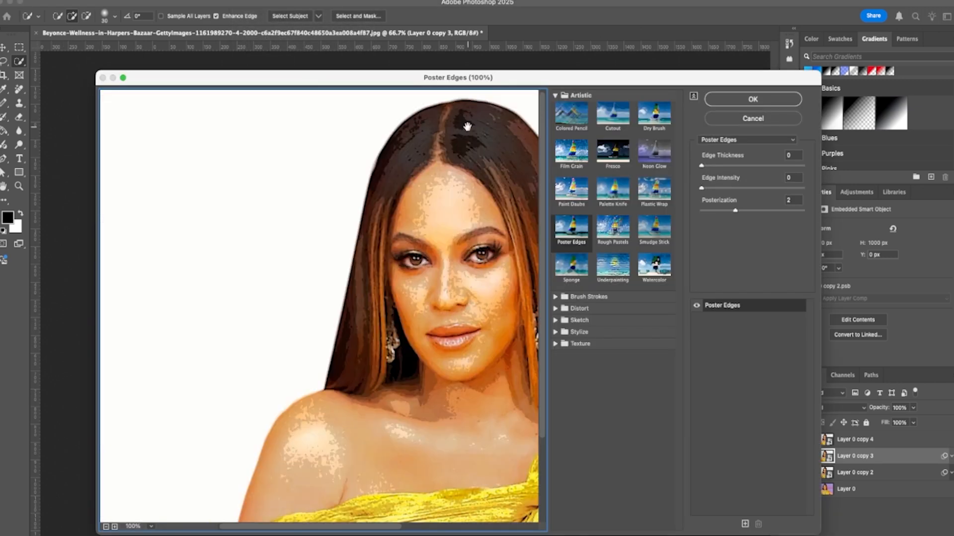
pyautogui.click(572, 242)
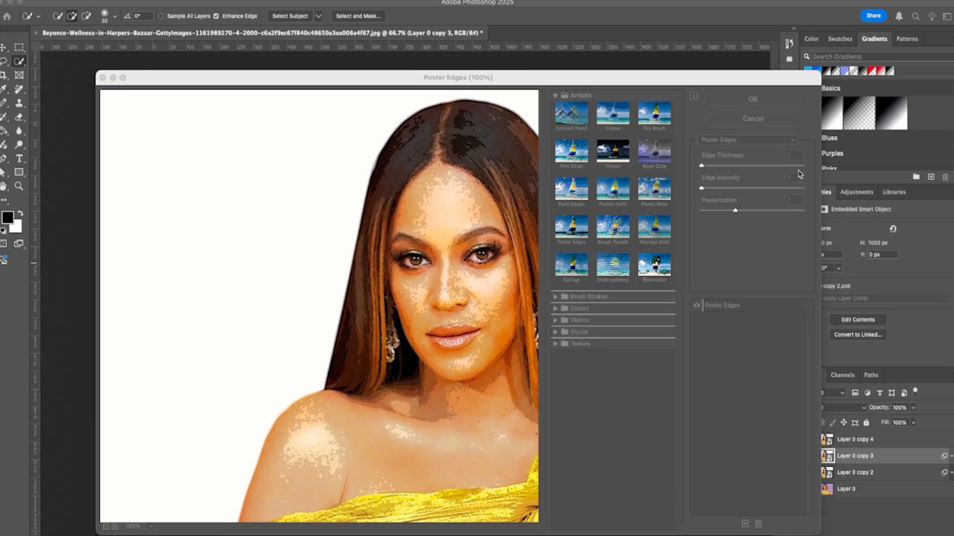
pyautogui.click(794, 156)
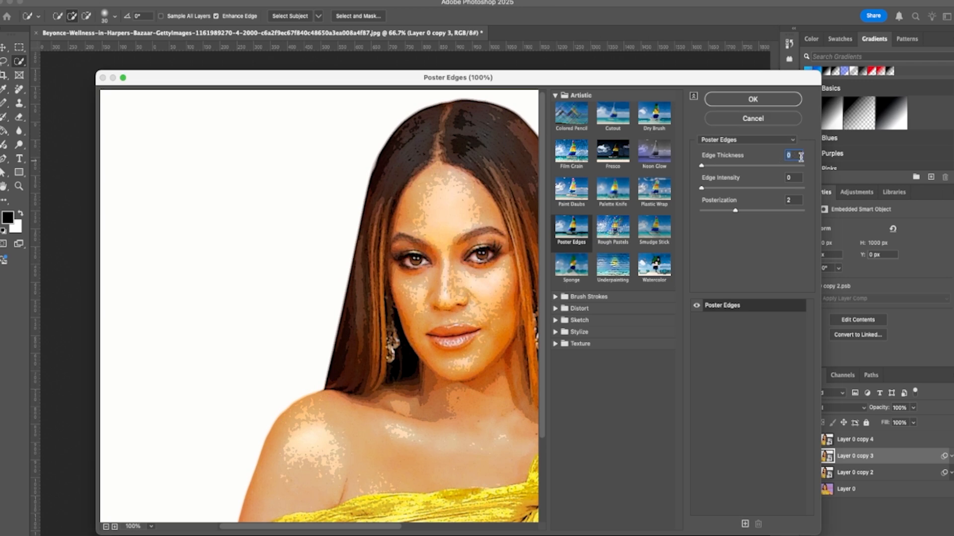
pyautogui.click(794, 177)
pyautogui.write('3')
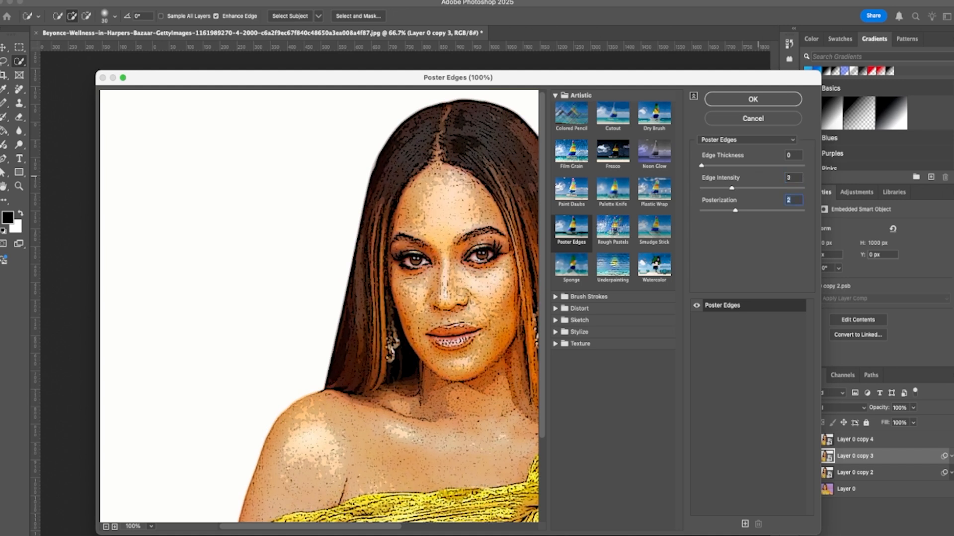
pyautogui.write('6')
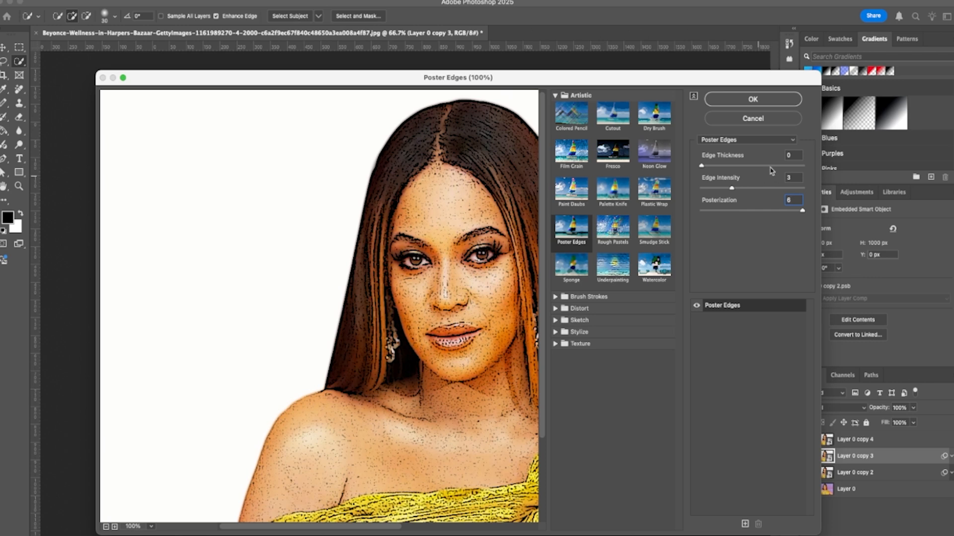
pyautogui.click(776, 101)
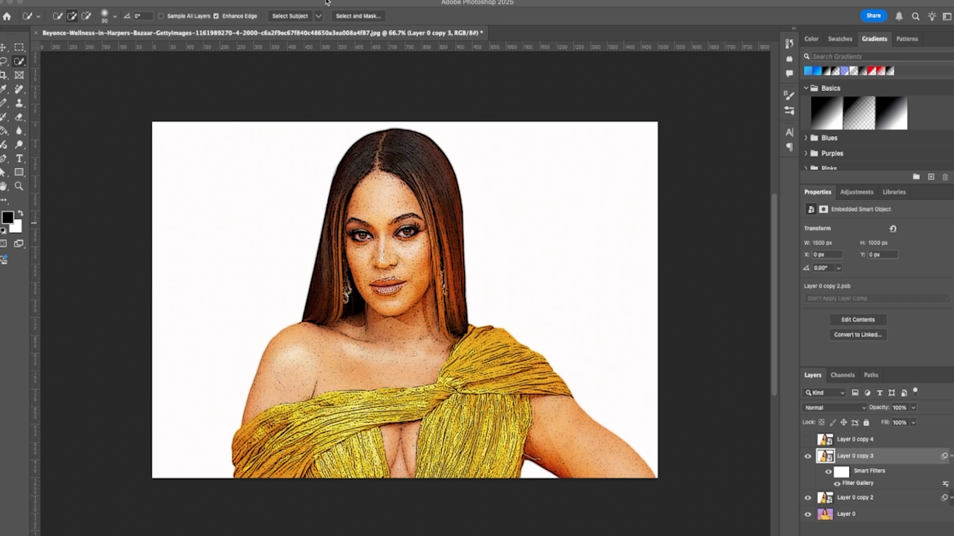
# Apply the Oil Paint filter to Layer 0 copy 3 with stylization 4.0, cleanliness 3.0, scale 0.1, bristle detail 0.0 and lighting off.
pyautogui.click(246, 0)
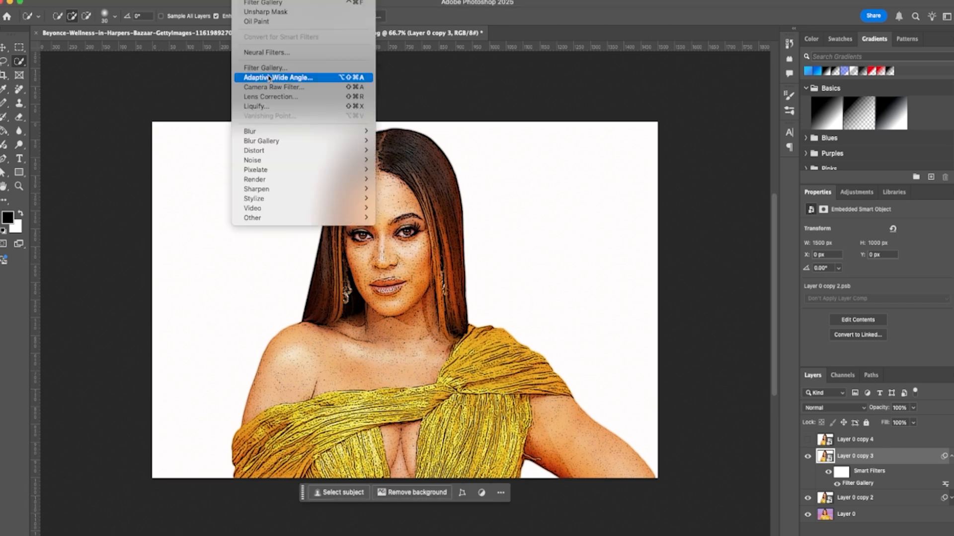
pyautogui.moveTo(297, 199)
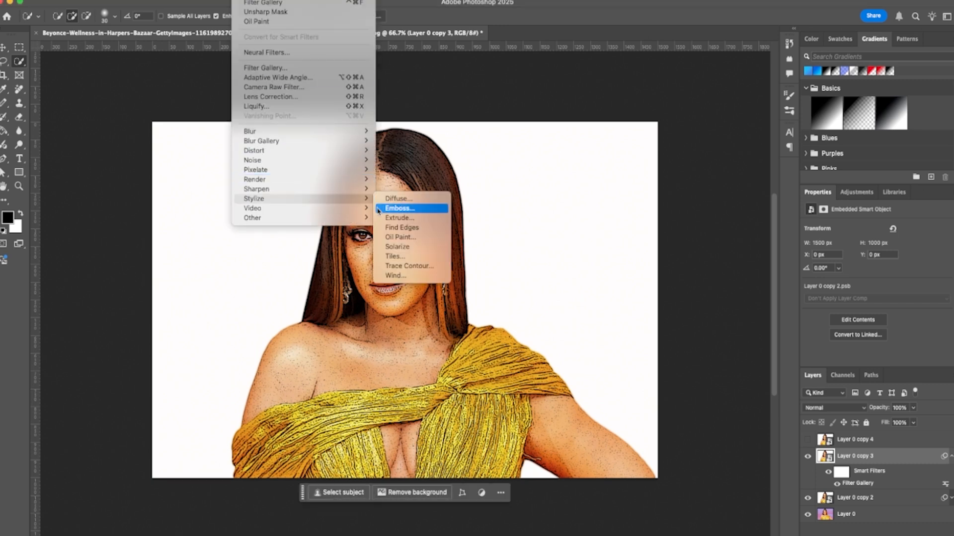
pyautogui.click(415, 238)
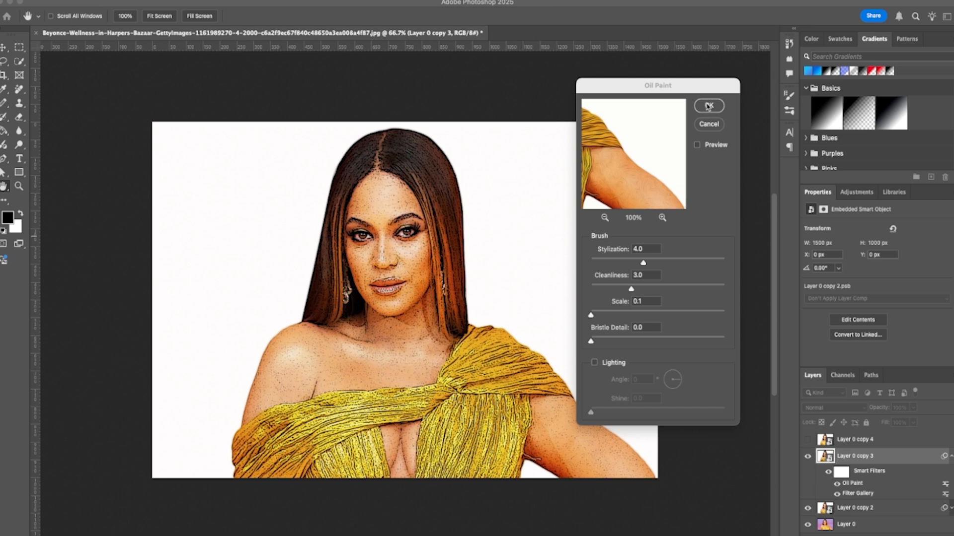
pyautogui.click(709, 106)
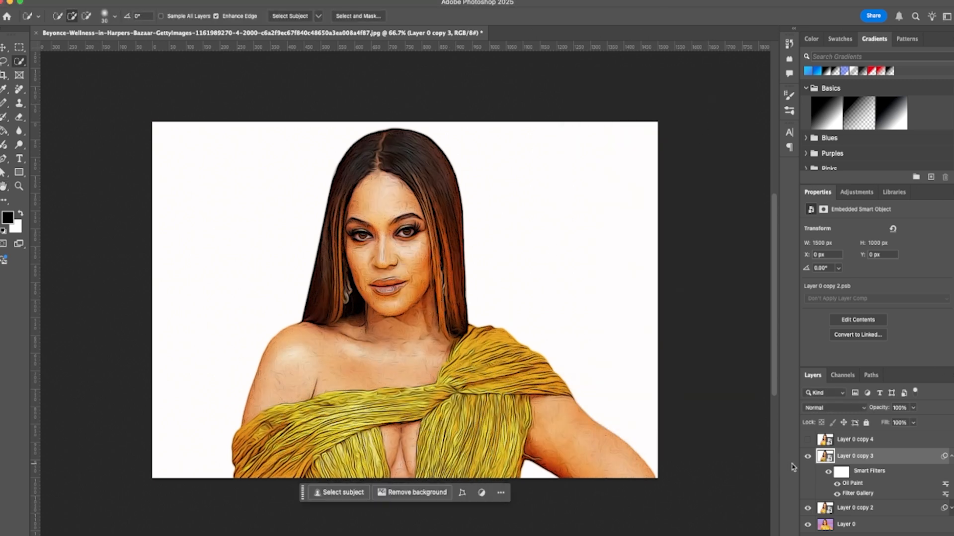
# Set Layer 0 copy 3 to the Overlay blend mode at 25% opacity.
pyautogui.click(864, 410)
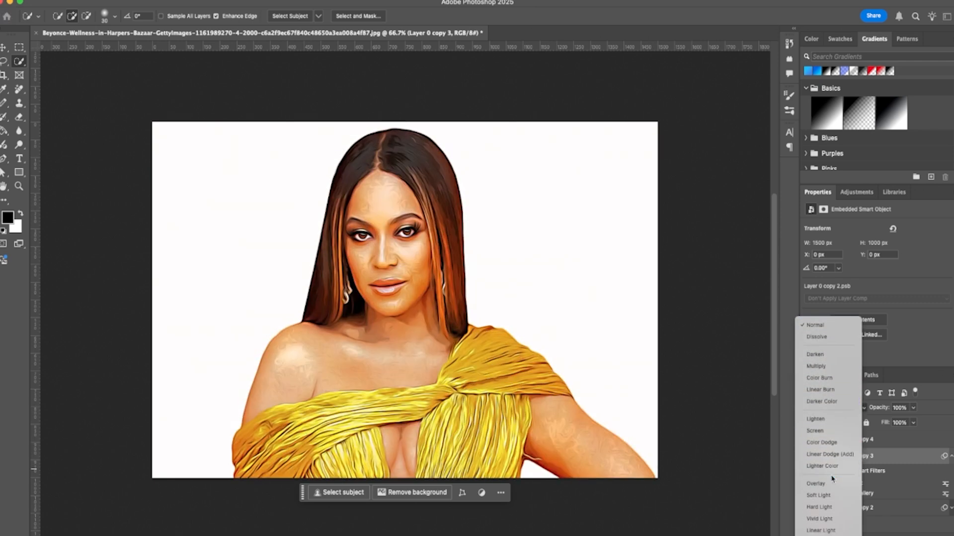
pyautogui.click(833, 483)
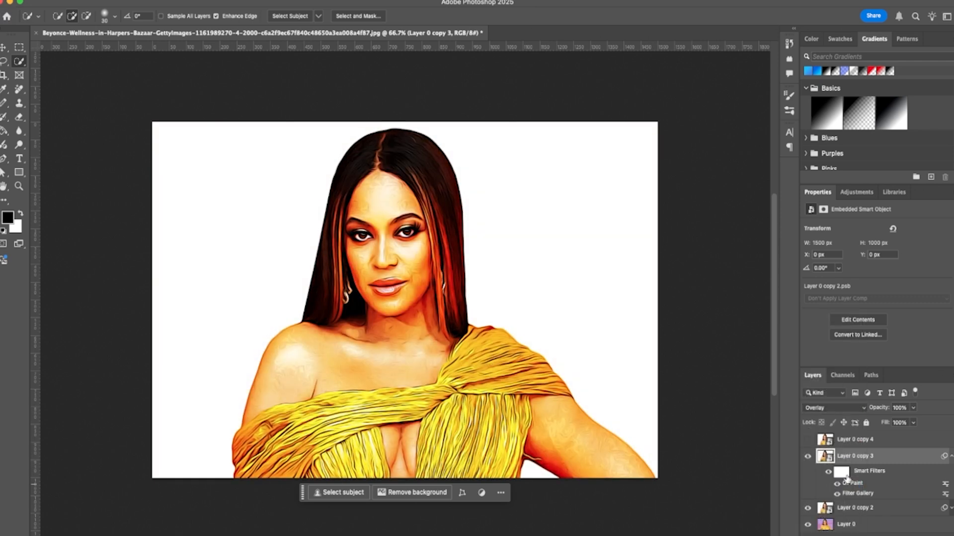
pyautogui.click(900, 408)
pyautogui.write('20')
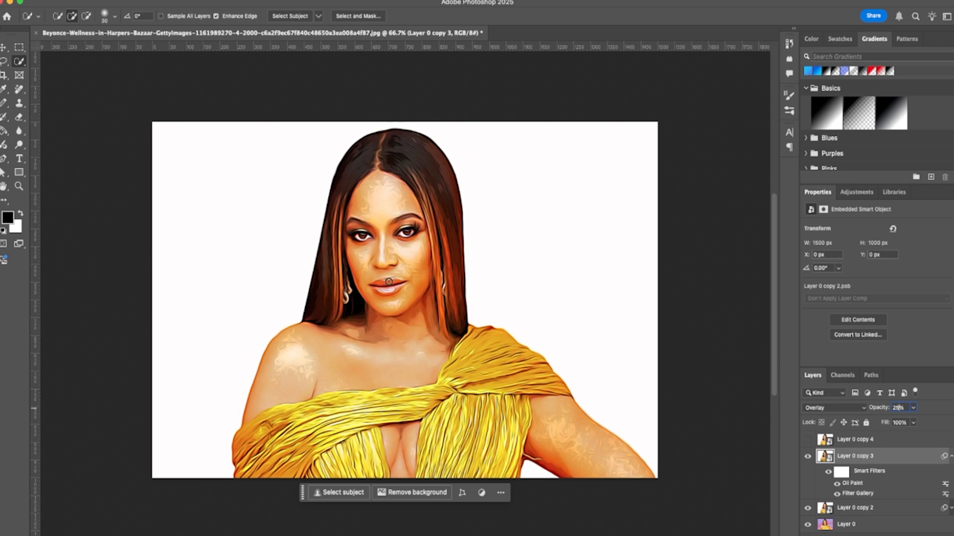
pyautogui.press('Return')
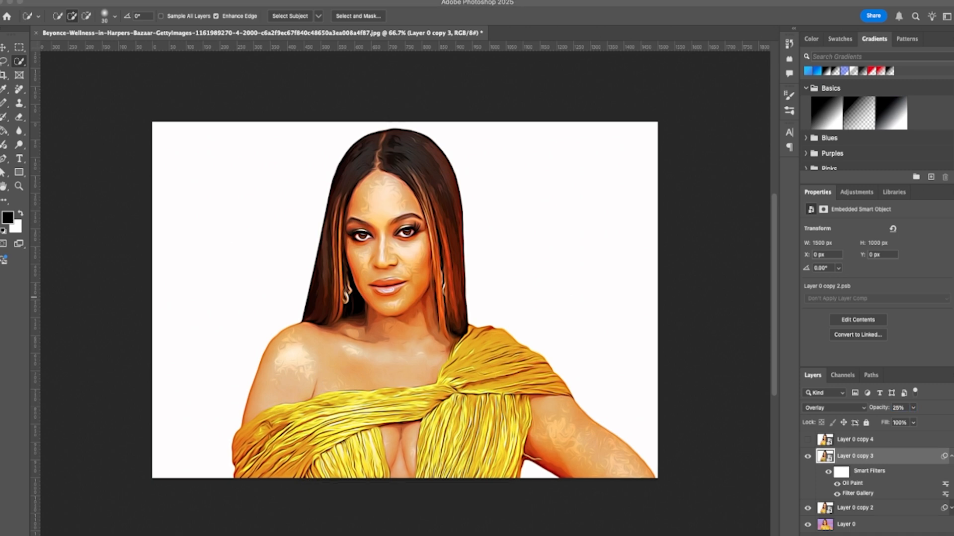
# Collapse the smart filter list of Layer 0 copy 3 and make Layer 0 copy 4 visible and active.
pyautogui.click(846, 455)
pyautogui.click(862, 440)
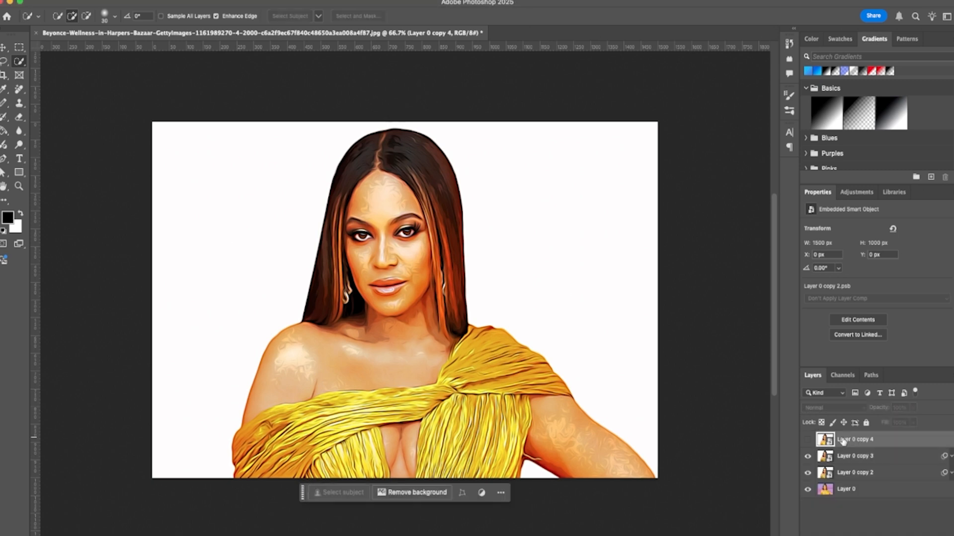
pyautogui.click(808, 440)
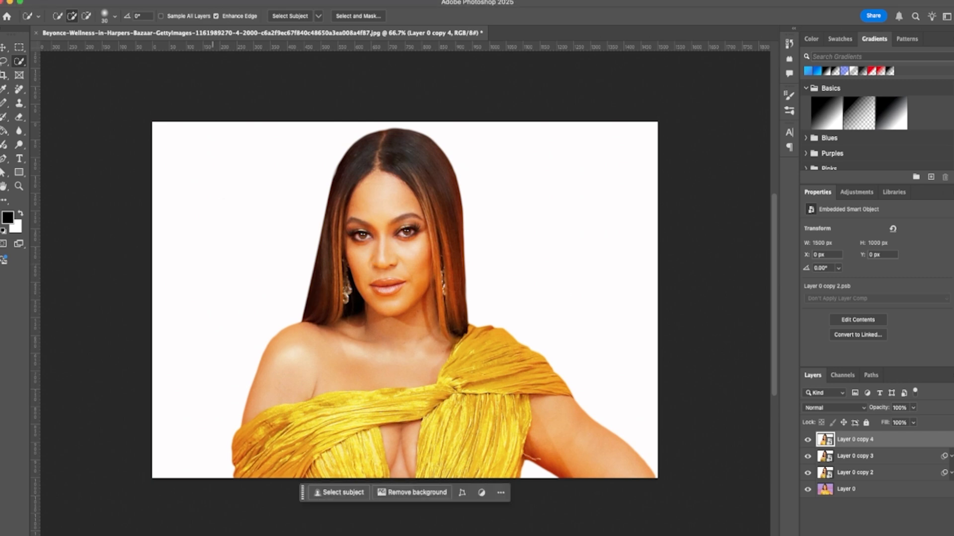
# Apply a High Pass filter with a 2.0-pixel radius to Layer 0 copy 4 and set its blend mode to Overlay.
pyautogui.click(246, 1)
pyautogui.moveTo(296, 221)
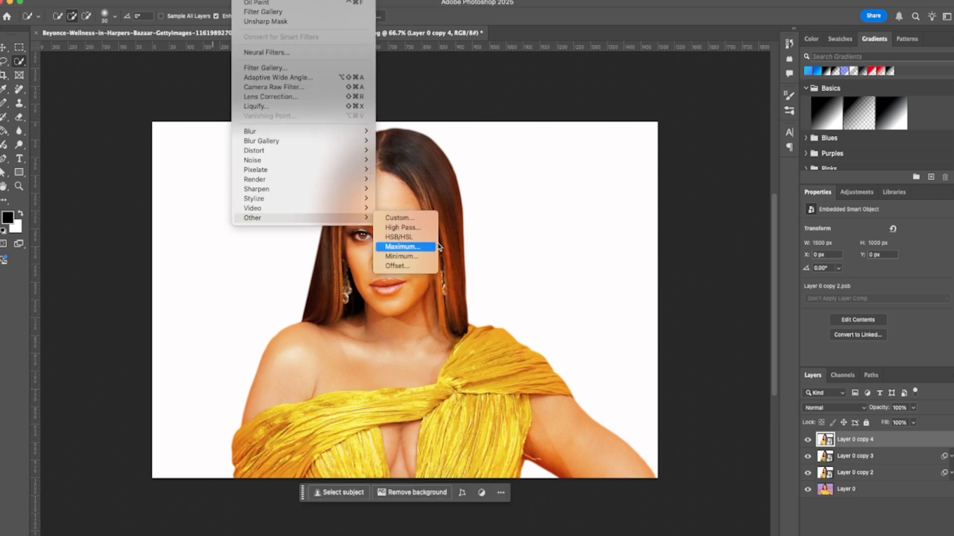
pyautogui.click(411, 228)
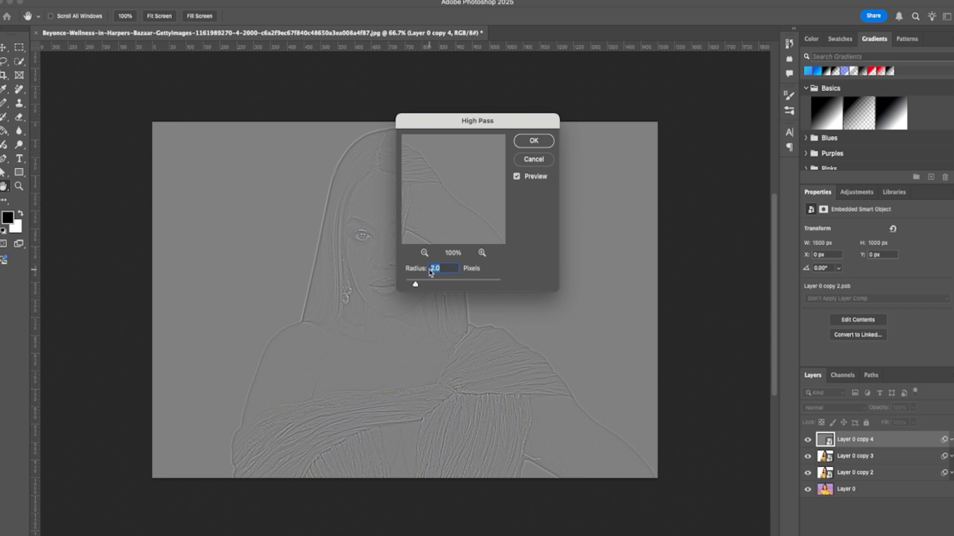
pyautogui.click(529, 142)
pyautogui.press('w')
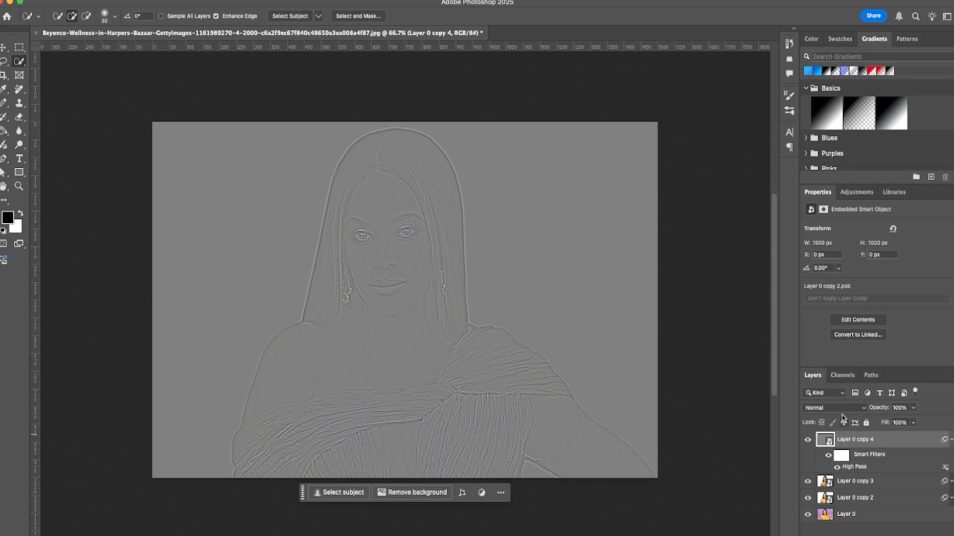
pyautogui.click(864, 411)
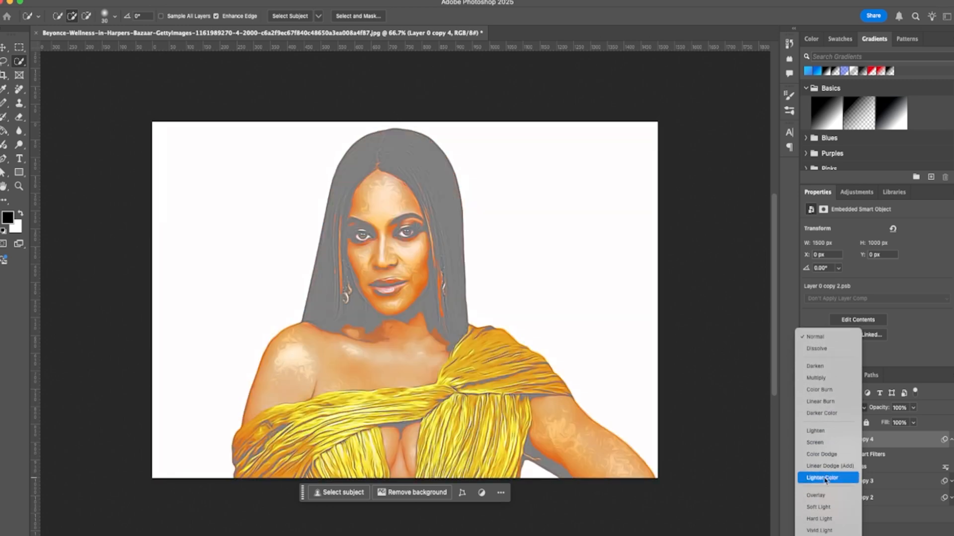
pyautogui.click(815, 496)
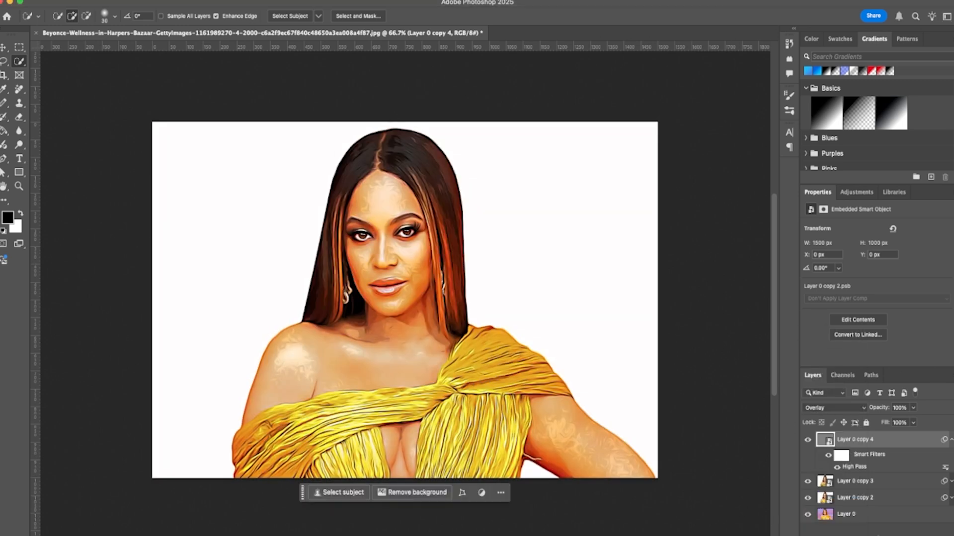
# Add a Levels adjustment layer above Layer 0 copy 4 with midtones at 0.89 and the white input level at 219.
pyautogui.click(889, 535)
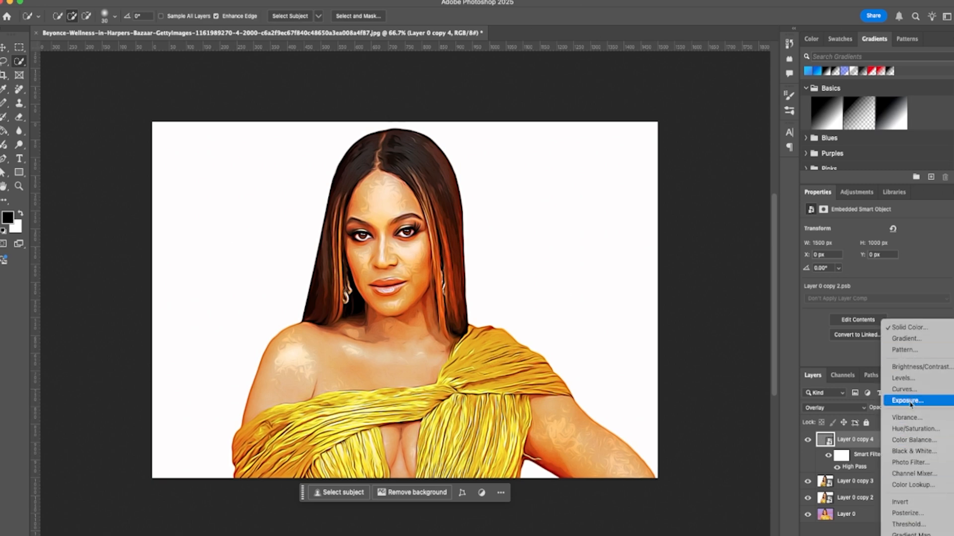
pyautogui.click(903, 378)
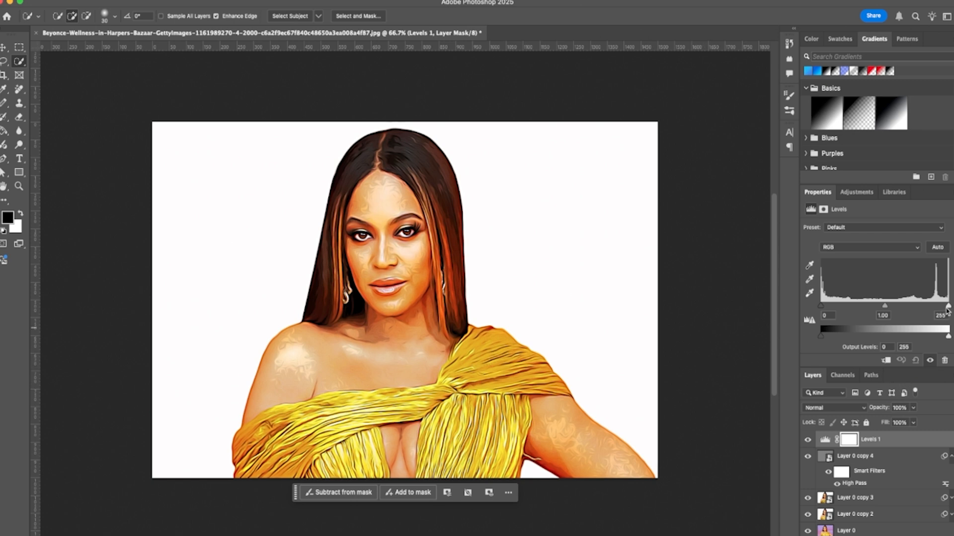
pyautogui.moveTo(948, 308); pyautogui.dragTo(882, 309)
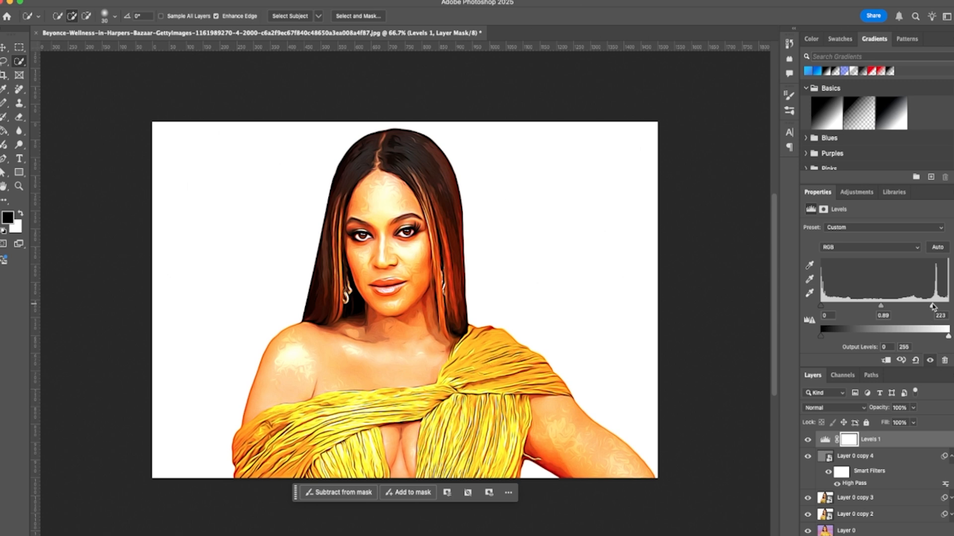
pyautogui.moveTo(931, 306)
pyautogui.mouseDown()
pyautogui.moveTo(900, 308)
pyautogui.moveTo(939, 308)
pyautogui.moveTo(930, 308)
pyautogui.mouseUp()
# Add a Vibrance adjustment layer above the Levels layer with vibrance +71 and saturation +6.
pyautogui.click(889, 535)
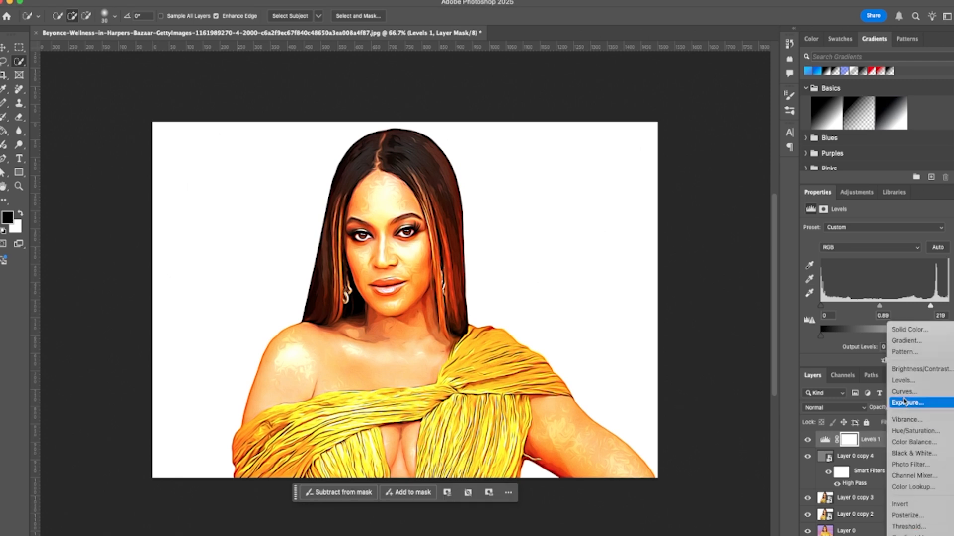
pyautogui.click(906, 420)
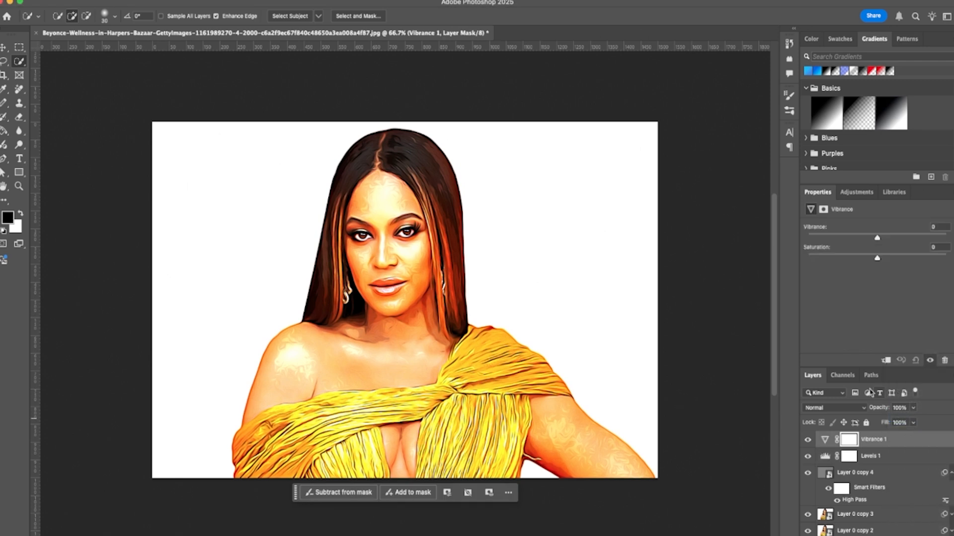
pyautogui.moveTo(877, 238); pyautogui.dragTo(882, 262)
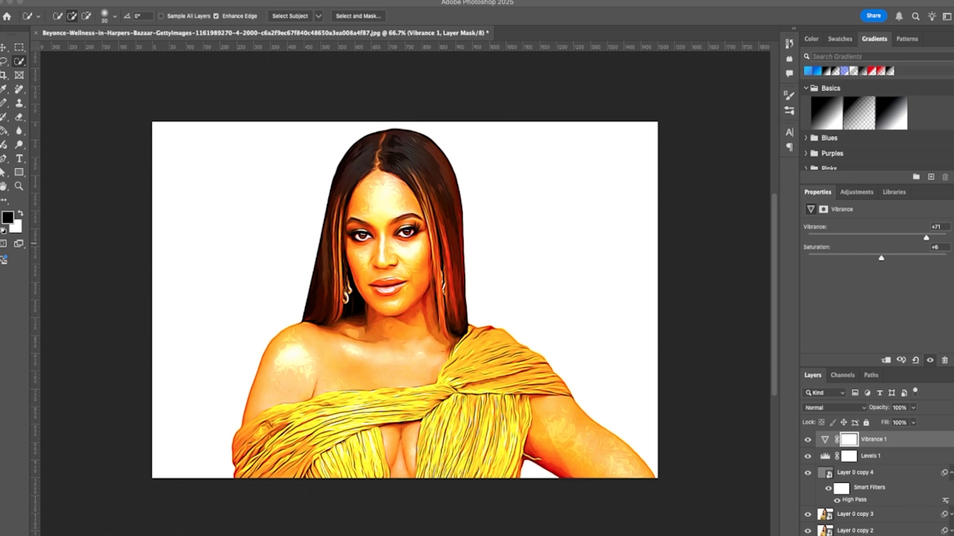
# Add a Color Lookup adjustment layer on top of the stack using the 3Strip.look 3D LUT.
pyautogui.click(919, 535)
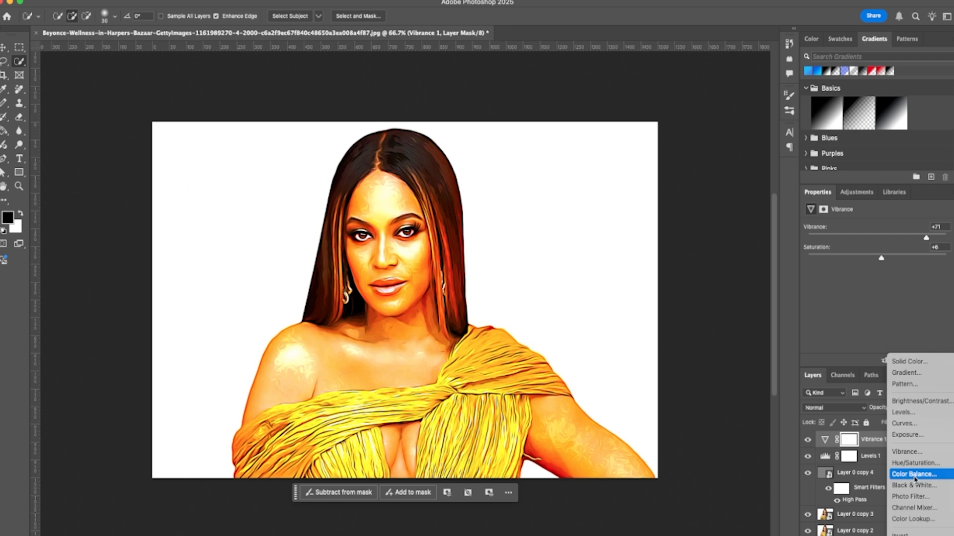
pyautogui.click(918, 518)
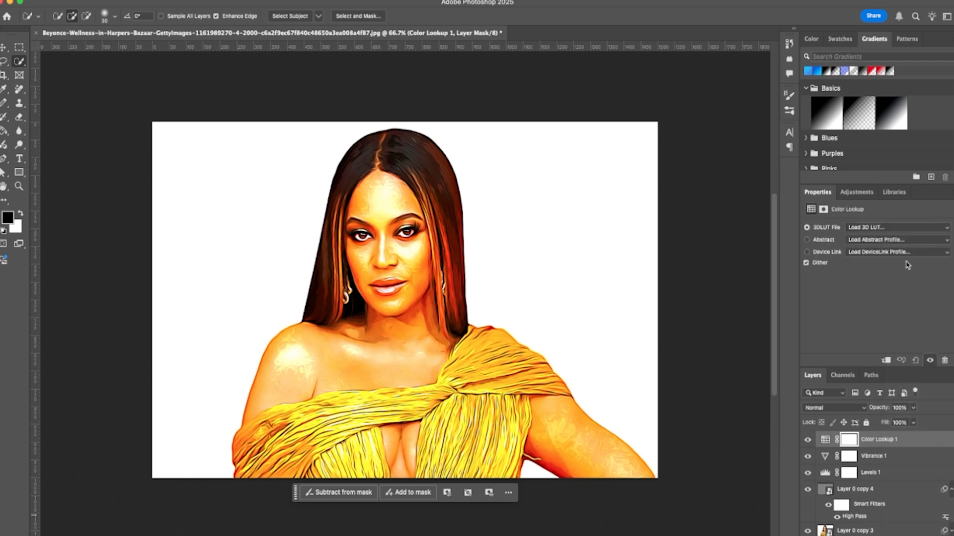
pyautogui.click(947, 232)
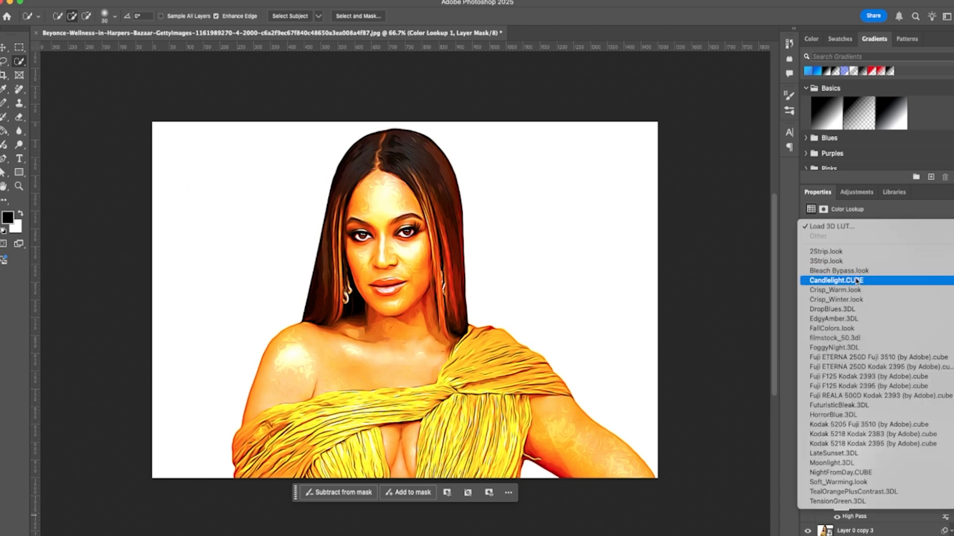
pyautogui.click(836, 261)
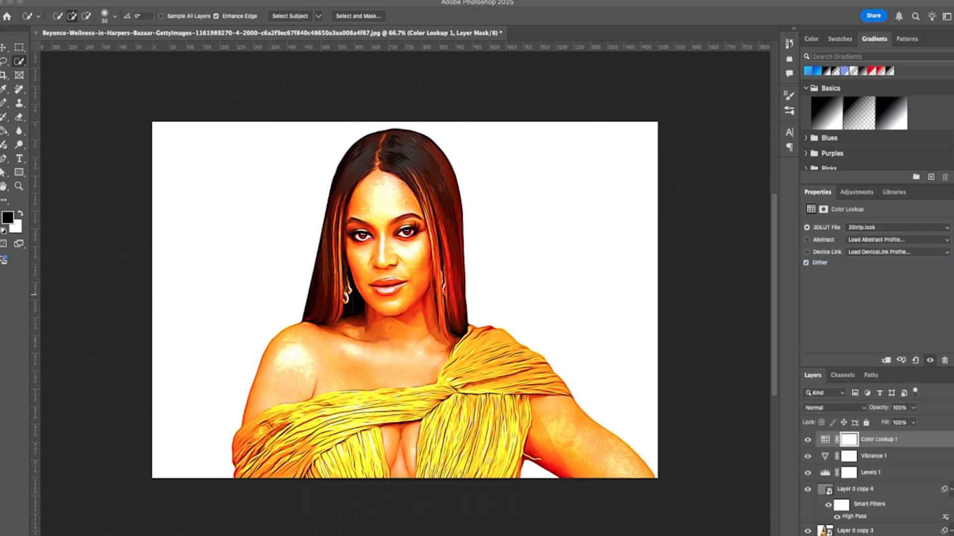
# Reduce the opacity of the Color Lookup adjustment layer to 50%.
pyautogui.click(900, 407)
pyautogui.write('50')
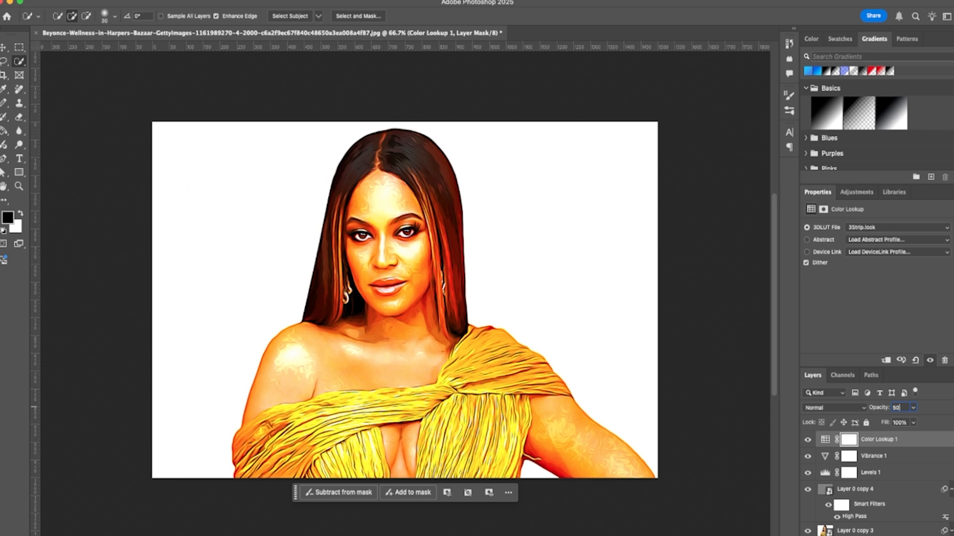
pyautogui.press('Return')
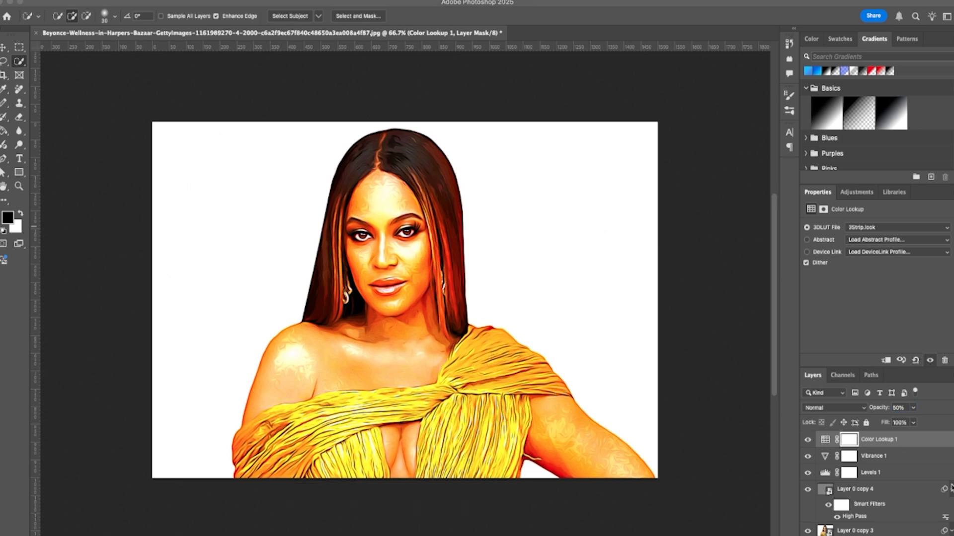
# Group all layers from Color Lookup 1 down to Layer 0 copy 2, leaving the original Layer 0 outside the group.
pyautogui.click(914, 438)
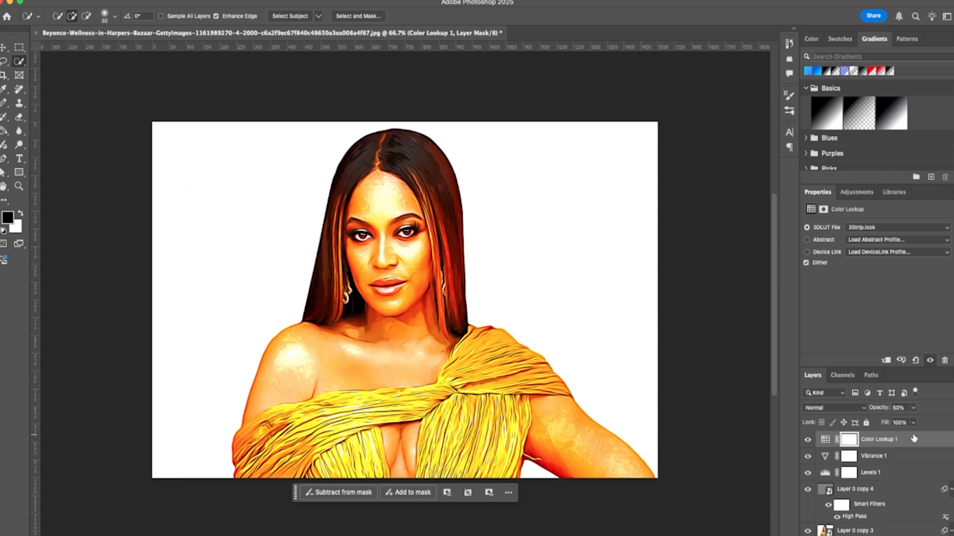
pyautogui.scroll(-2, 914, 444)
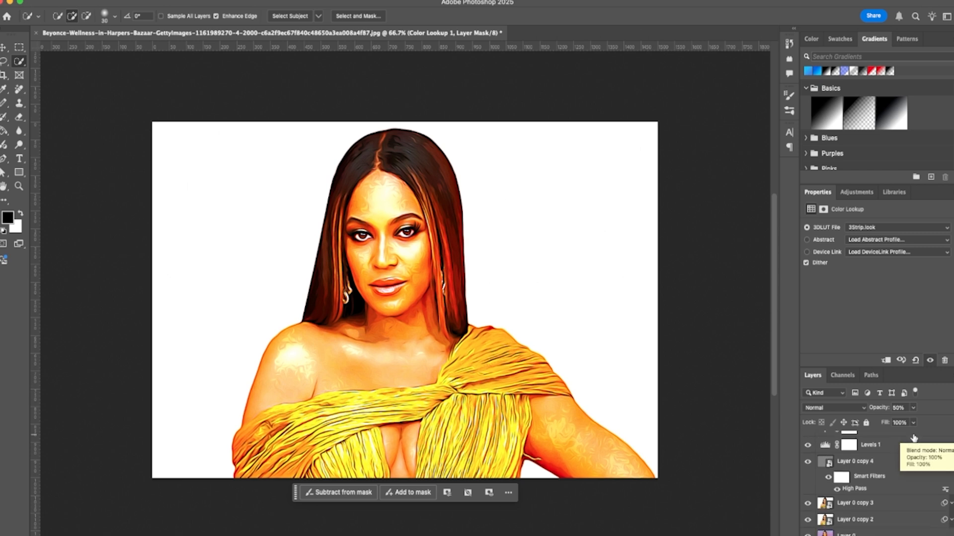
pyautogui.keyDown('shift'); pyautogui.click(870, 520); pyautogui.keyUp('shift')
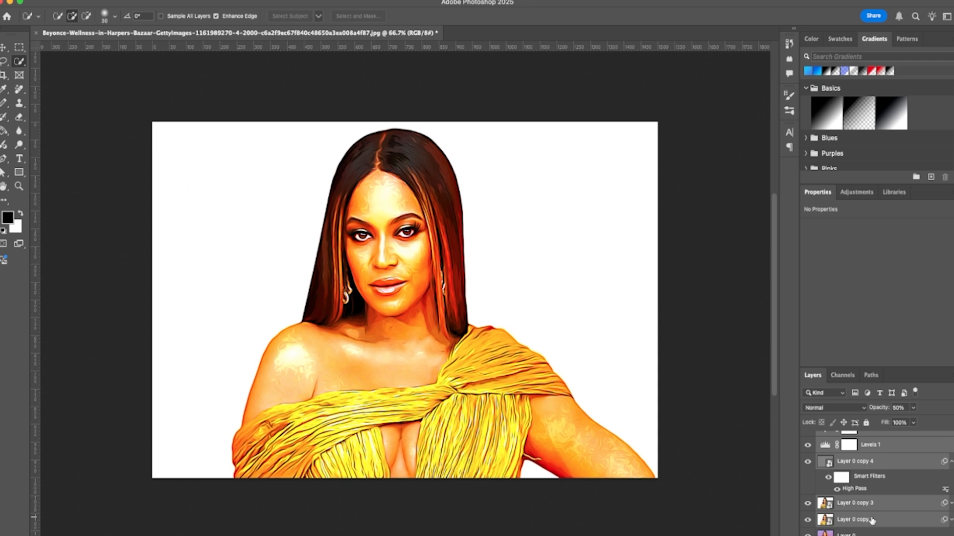
pyautogui.press('super+g')
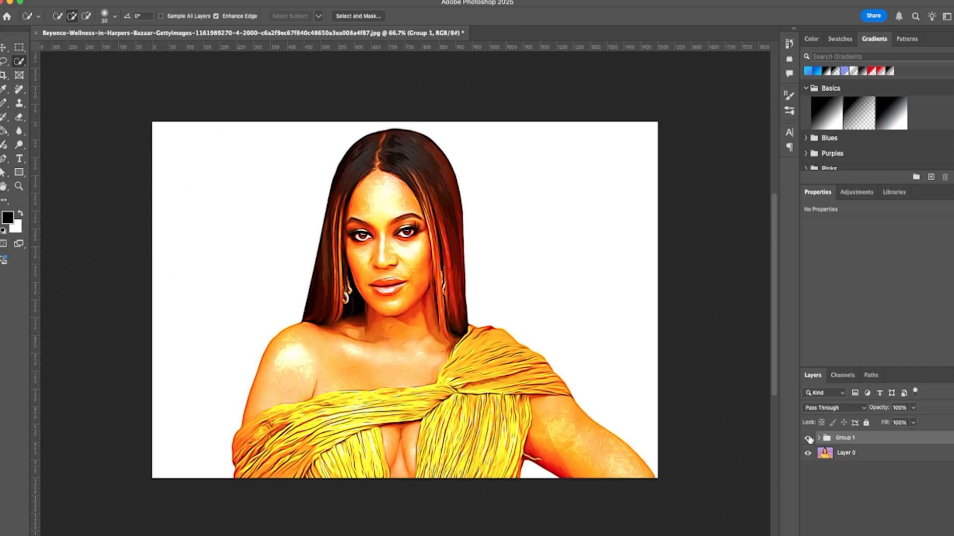
# Toggle the visibility of the effects group off and on to compare the stylized image with the original photo, leaving it shown.
pyautogui.click(808, 438)
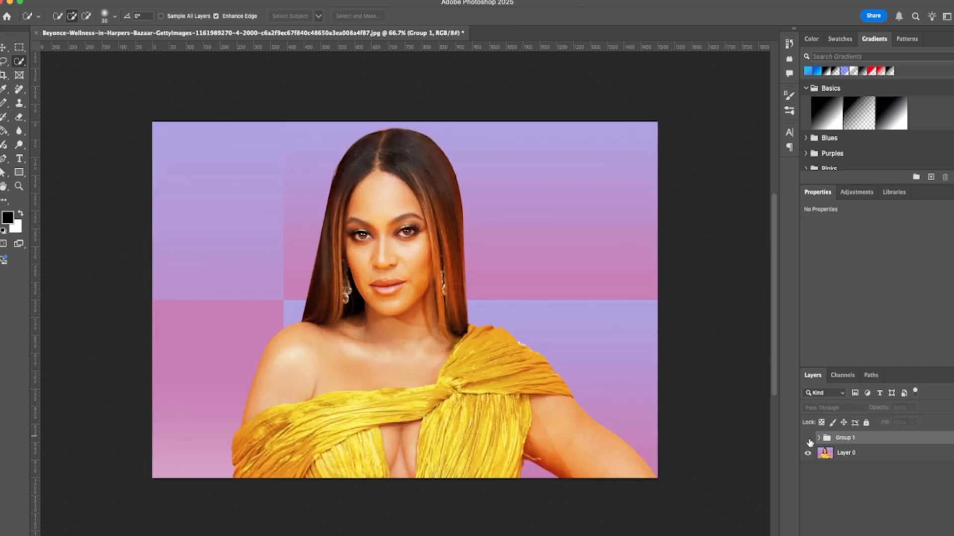
pyautogui.click(808, 438)
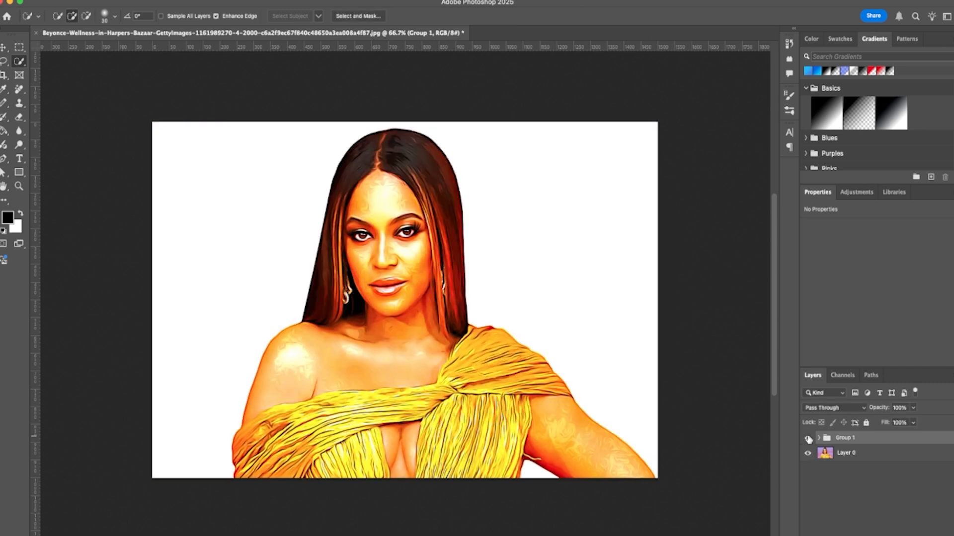
pyautogui.click(808, 438)
pyautogui.click(808, 438)
pyautogui.click(809, 439)
pyautogui.click(808, 438)
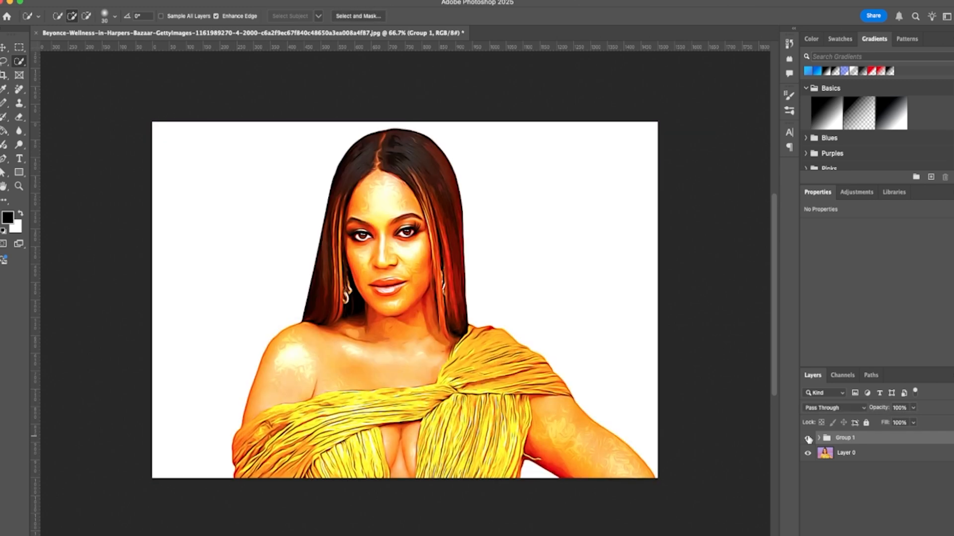